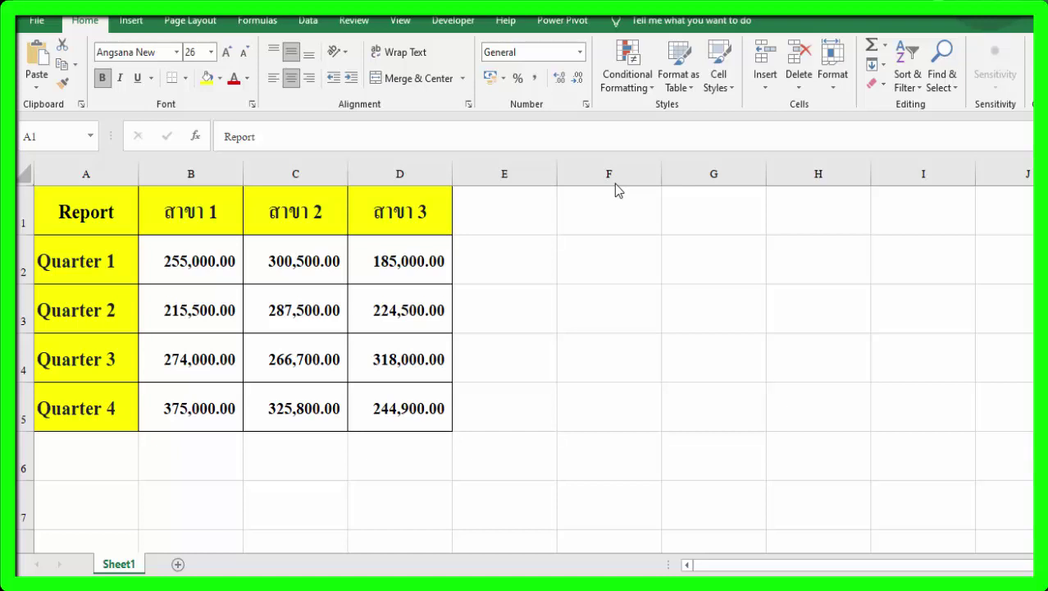
# Highlight the Report heading and each of the Quarter 1–4 rows of the table.
pyautogui.click(124, 219)
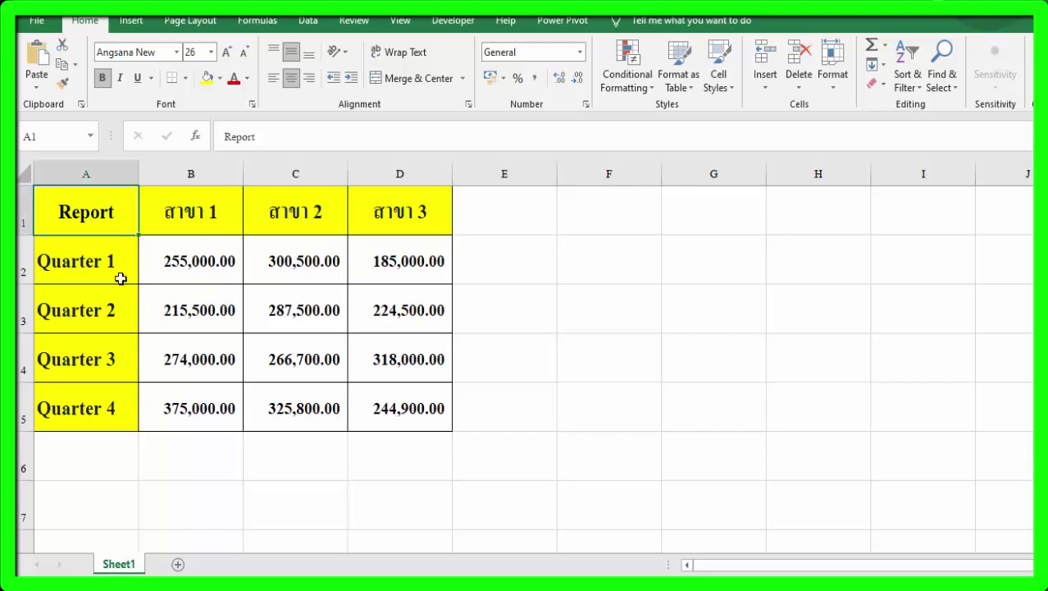
pyautogui.moveTo(121, 279); pyautogui.dragTo(410, 271)
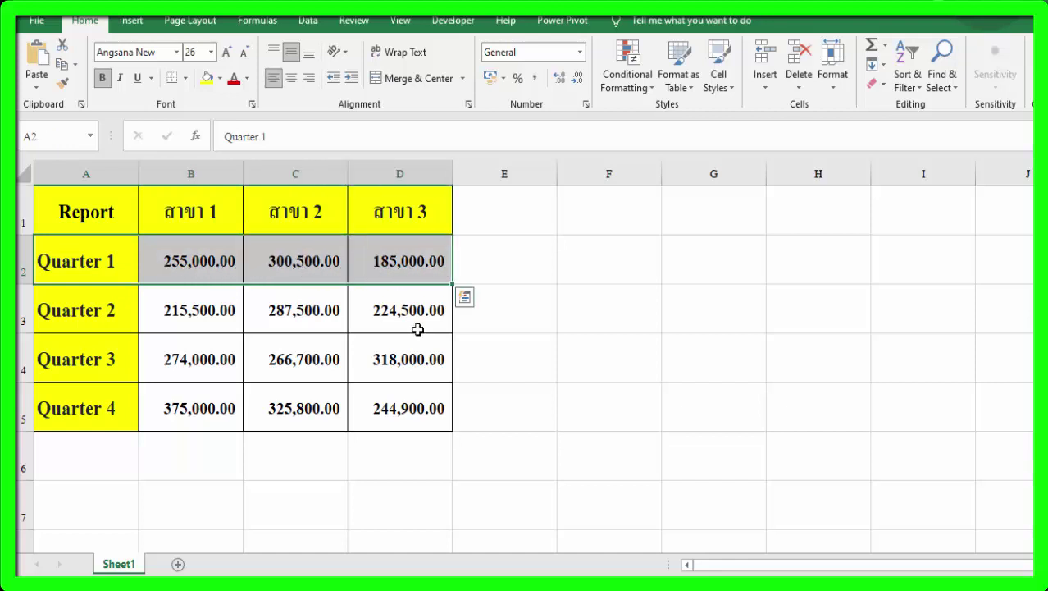
pyautogui.moveTo(86, 319); pyautogui.dragTo(370, 327)
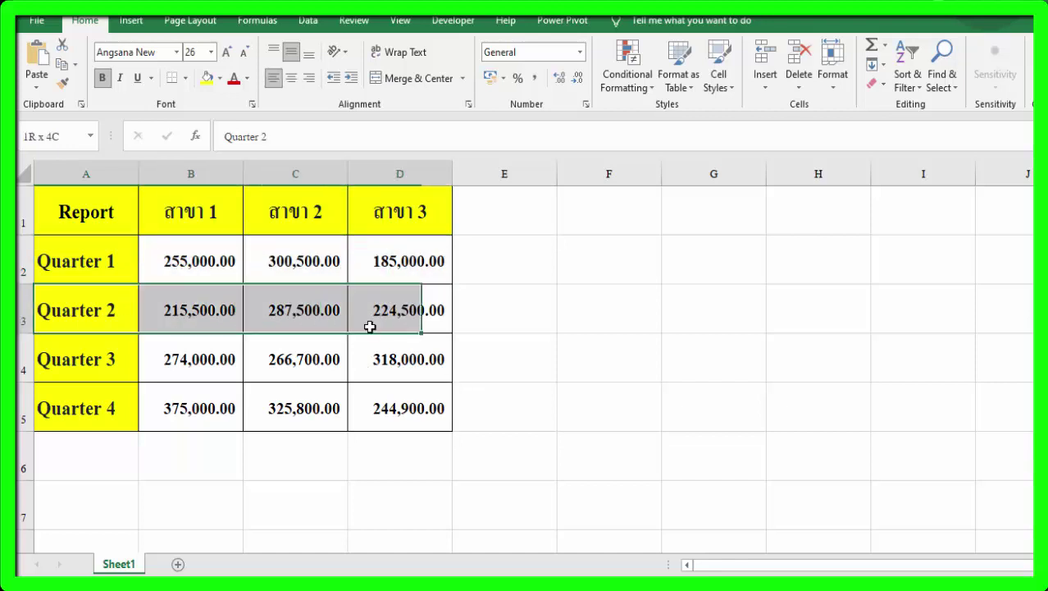
pyautogui.moveTo(107, 361); pyautogui.dragTo(391, 369)
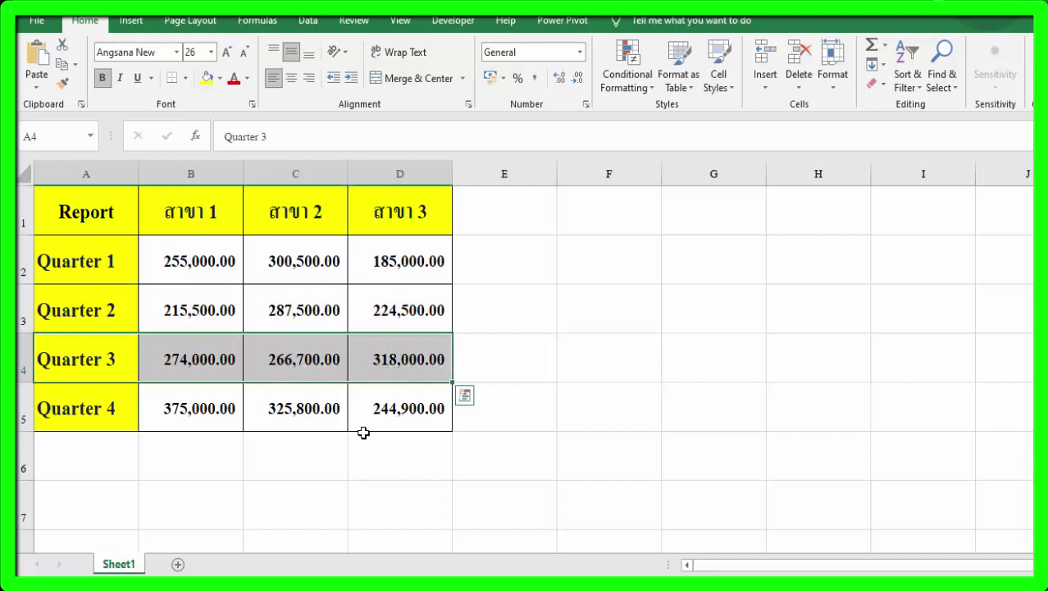
pyautogui.moveTo(106, 408); pyautogui.dragTo(379, 416)
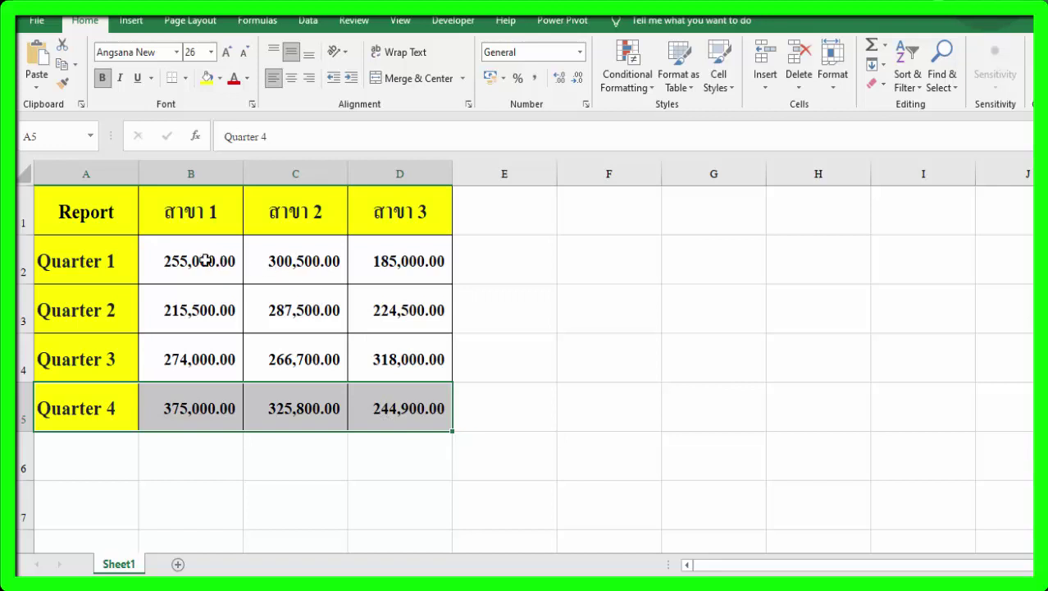
# Insert a 2-D pie chart of the Quarter 1 branch sales in B2:D2.
pyautogui.click(112, 263)
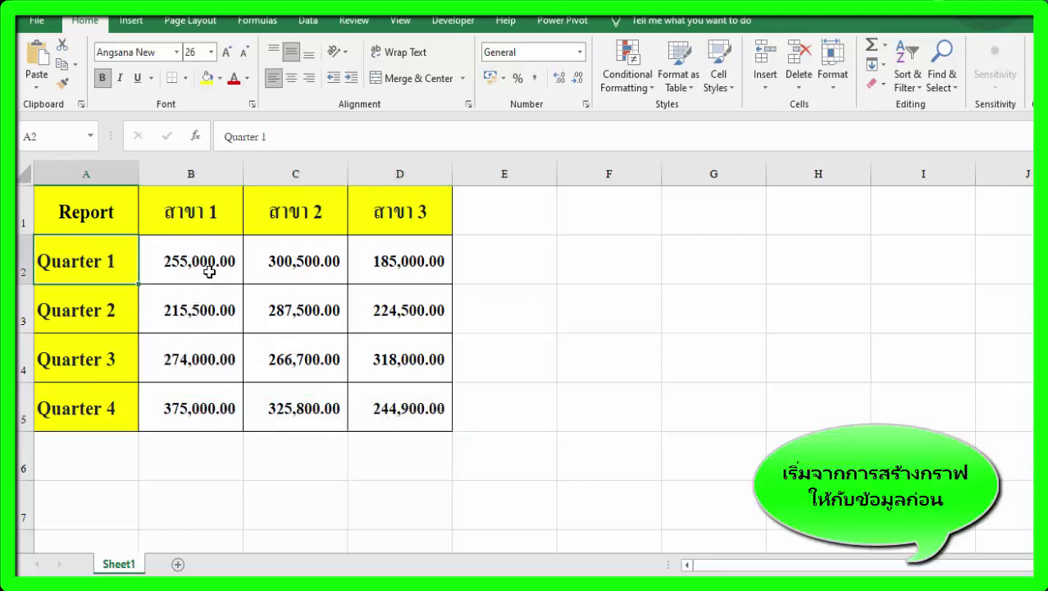
pyautogui.moveTo(209, 273); pyautogui.dragTo(379, 263)
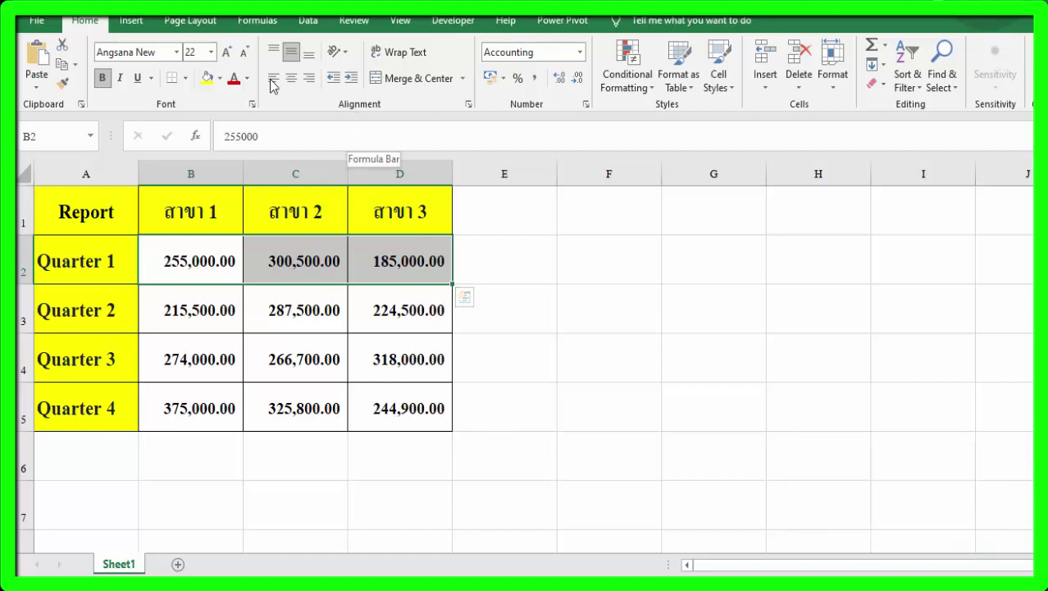
pyautogui.click(142, 25)
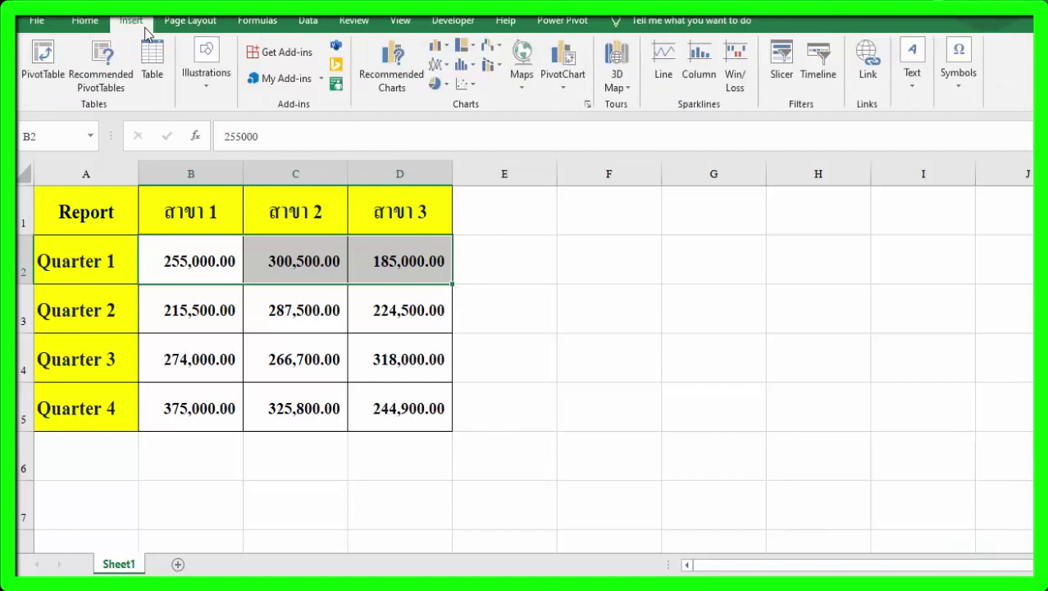
pyautogui.click(447, 87)
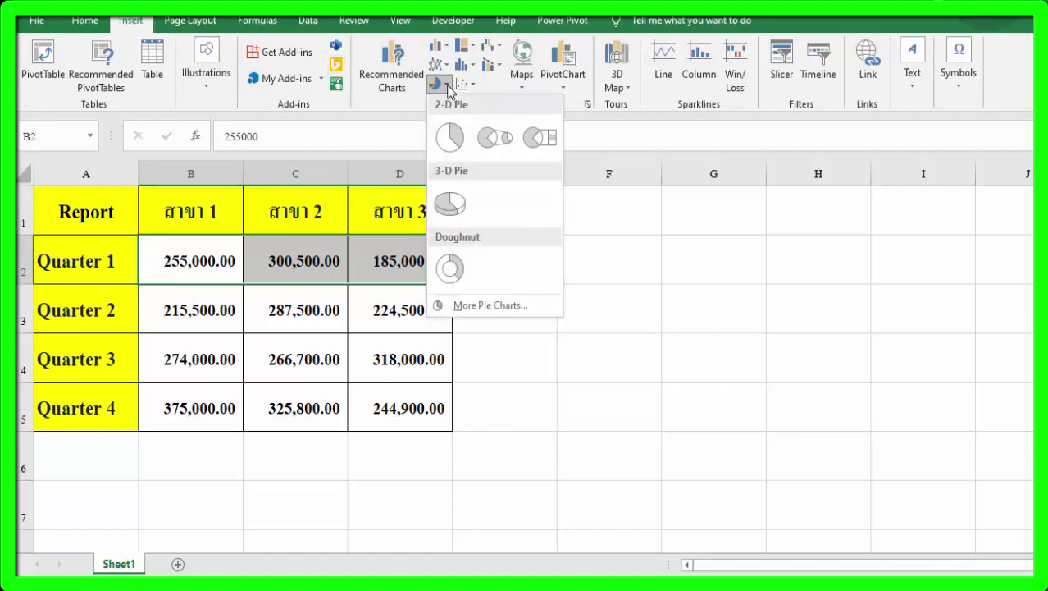
pyautogui.click(450, 137)
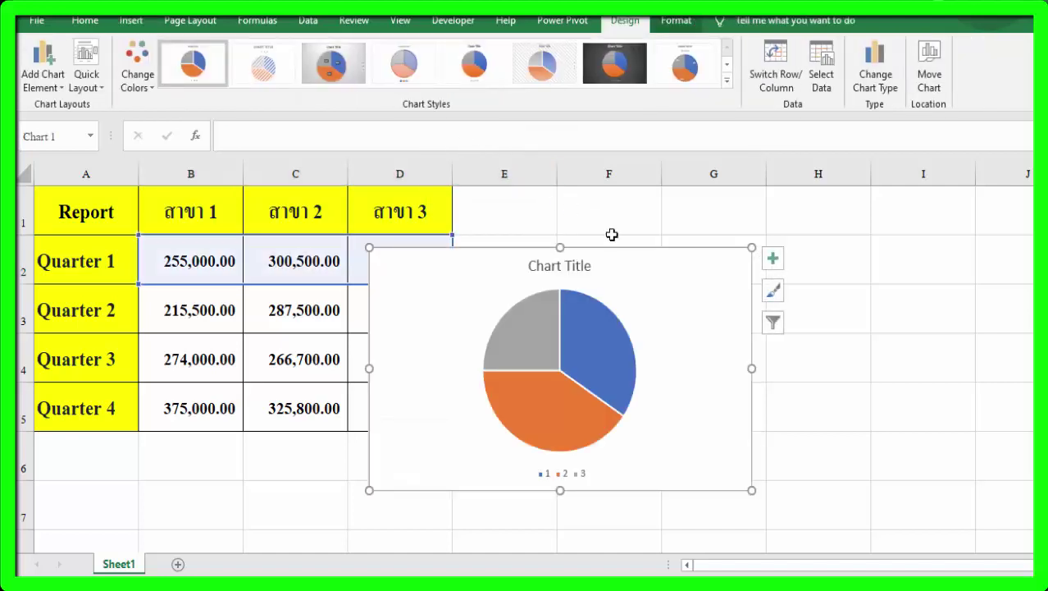
# Move the pie over columns F–I and apply Style 8 with percentage labels and top legend.
pyautogui.moveTo(655, 265)
pyautogui.mouseDown()
pyautogui.moveTo(843, 219)
pyautogui.moveTo(841, 208)
pyautogui.mouseUp()
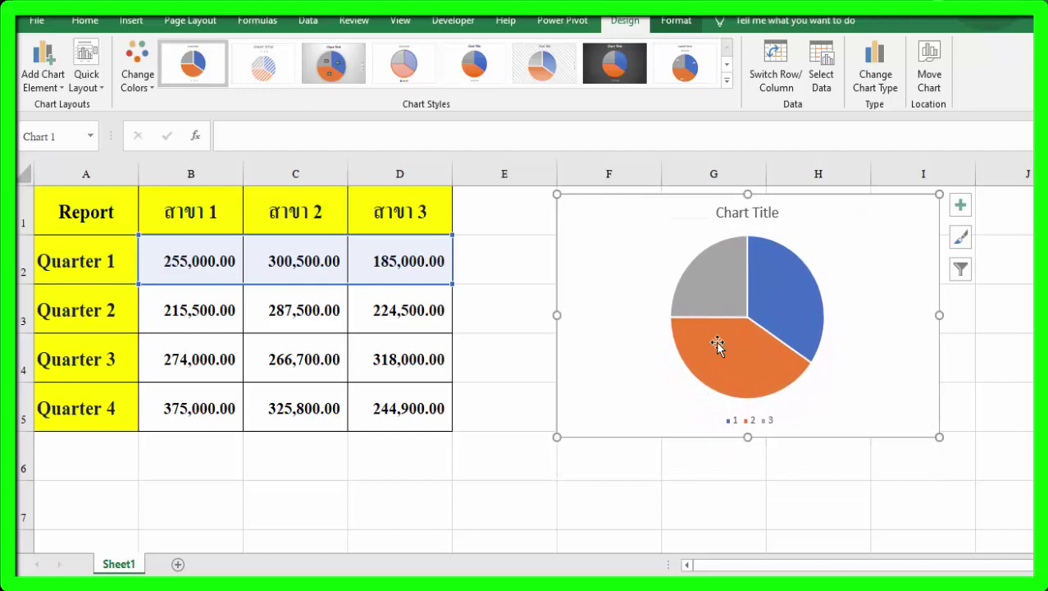
pyautogui.click(726, 81)
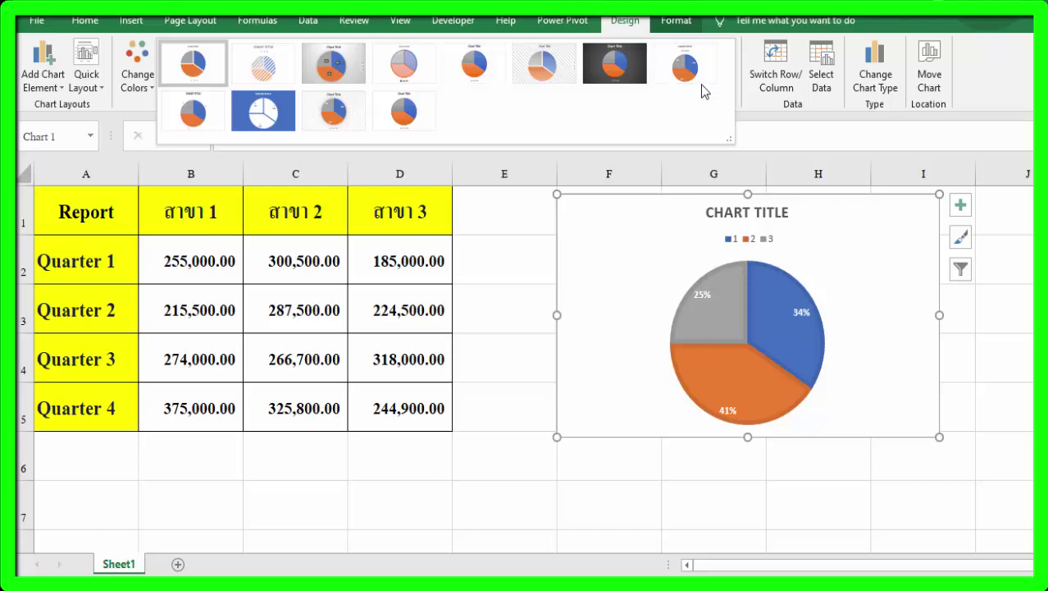
pyautogui.click(701, 74)
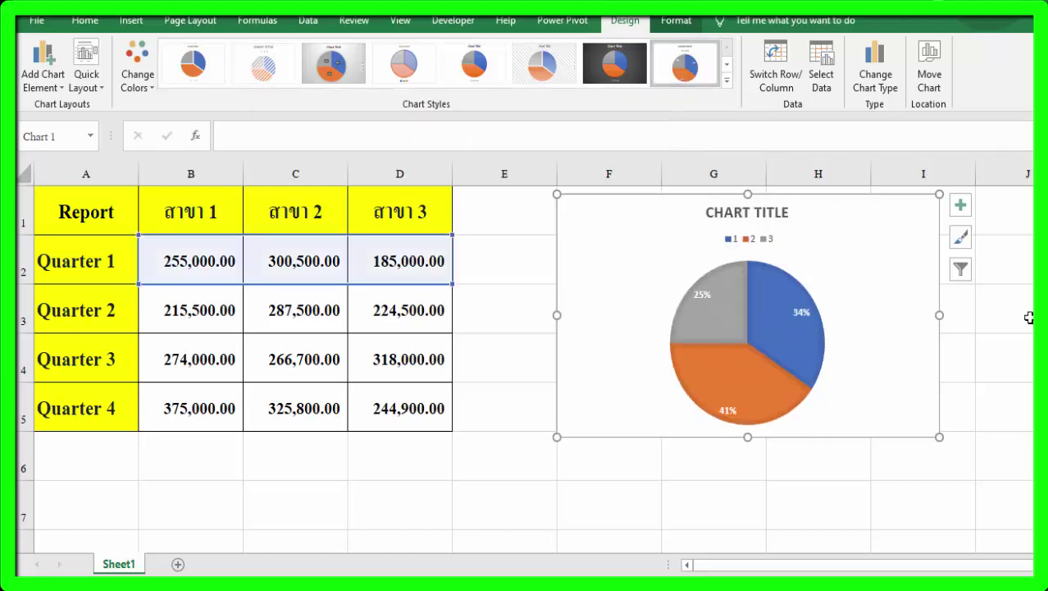
pyautogui.click(753, 213)
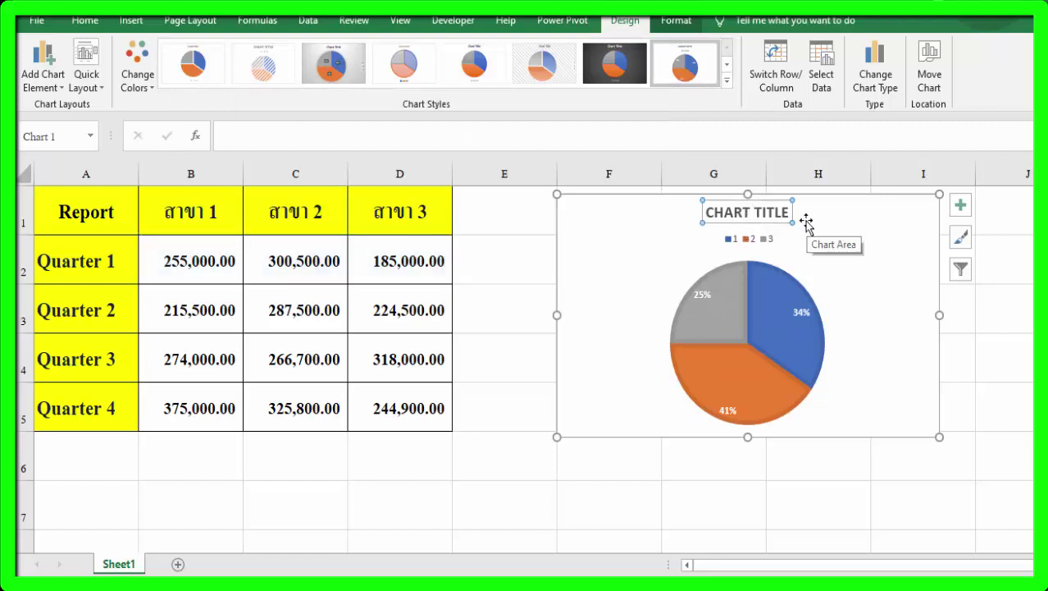
# Replace the "Chart Title" text with QUARTER1.
pyautogui.moveTo(790, 213); pyautogui.dragTo(707, 214)
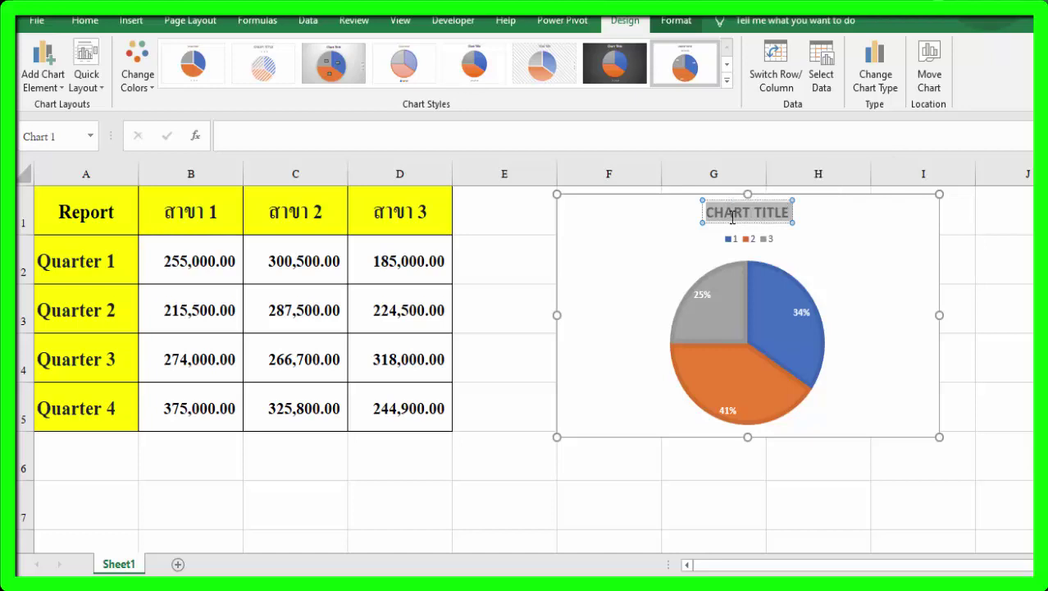
pyautogui.write('QU')
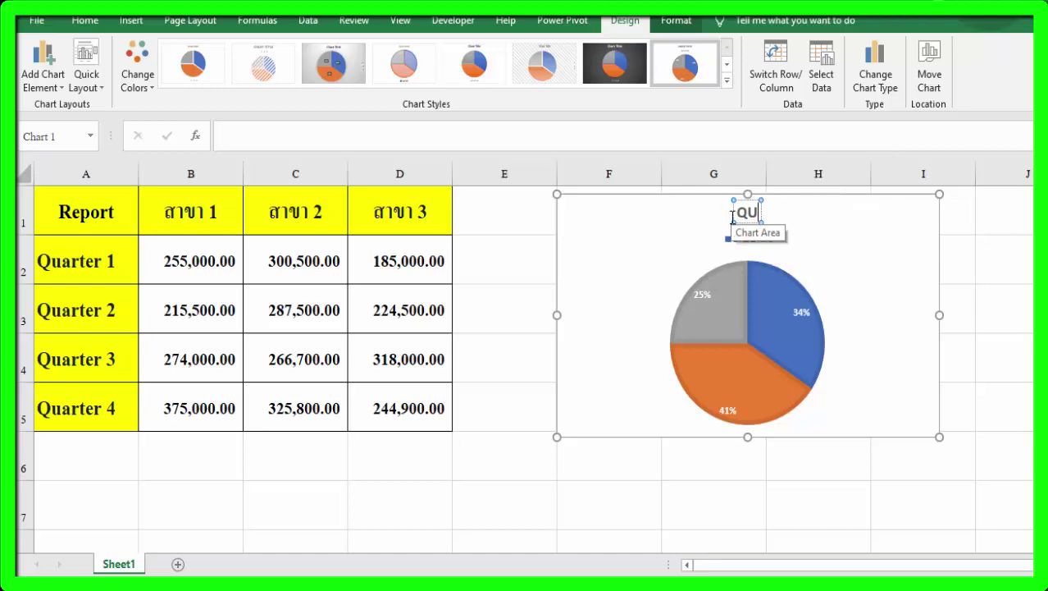
pyautogui.write('ARTER')
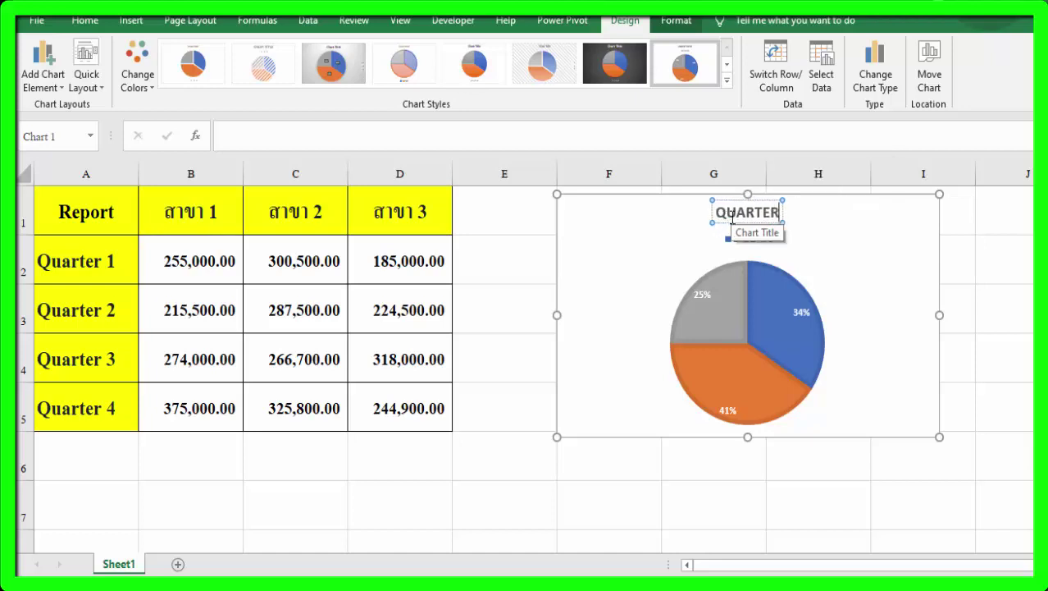
pyautogui.write('1')
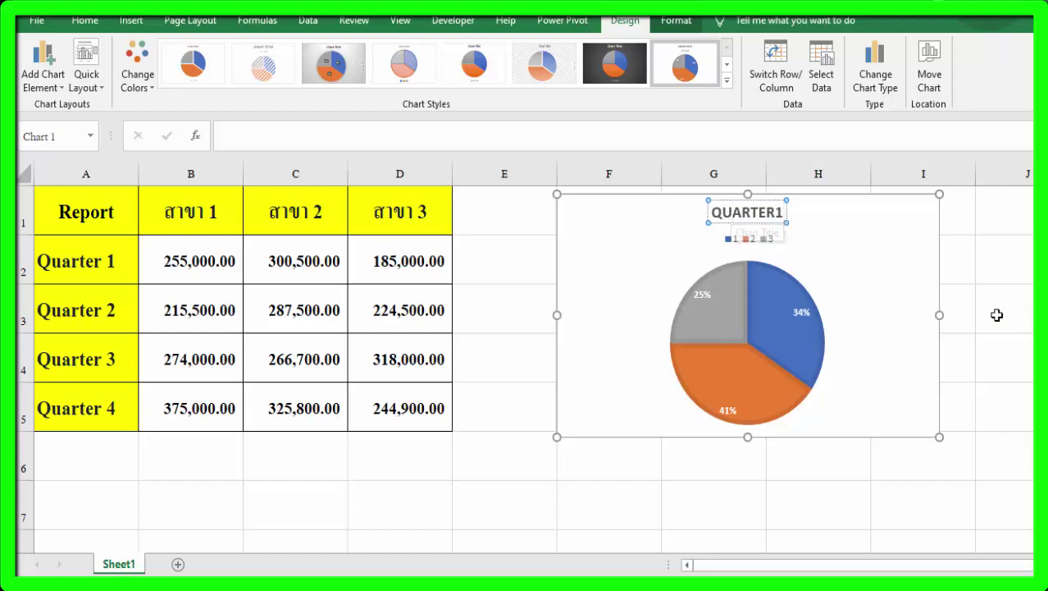
pyautogui.click(876, 307)
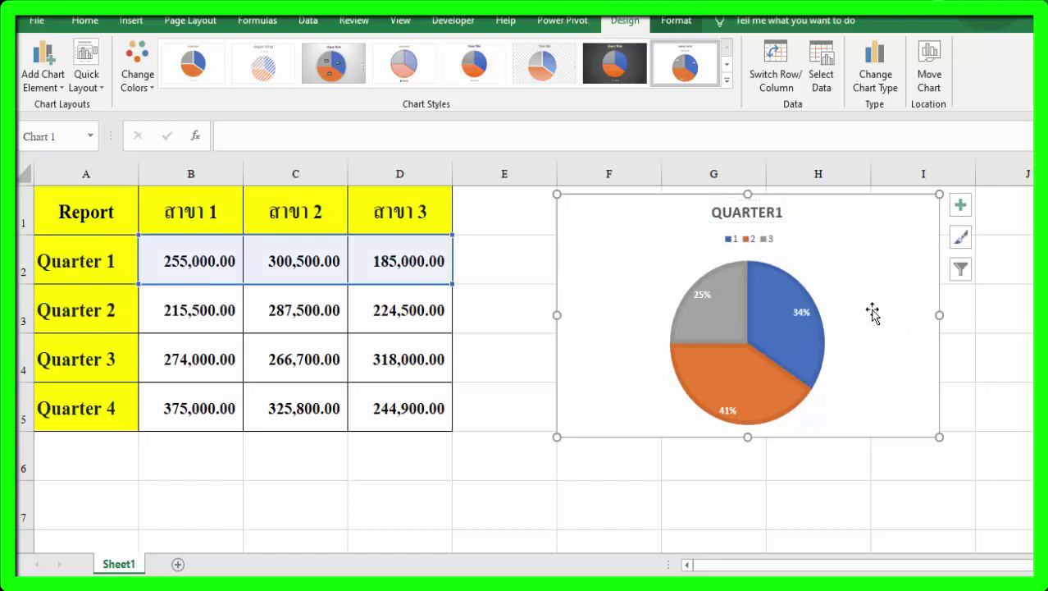
# Confirm the first chart is Chart 1, then insert a 2-D pie of Quarter 2 sales (B3:D3).
pyautogui.click(61, 137)
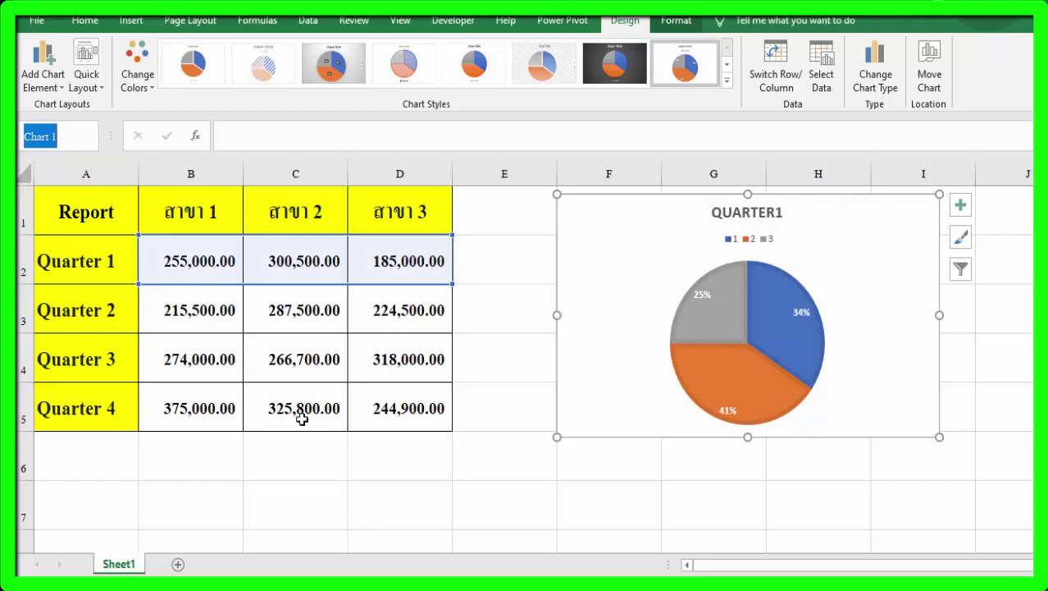
pyautogui.click(122, 318)
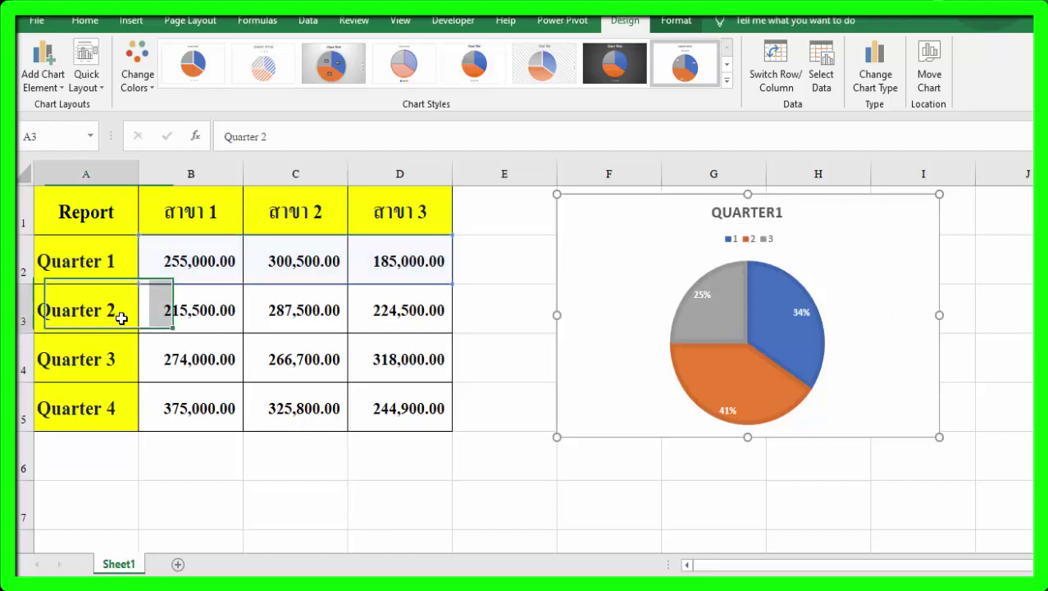
pyautogui.moveTo(207, 316); pyautogui.dragTo(390, 320)
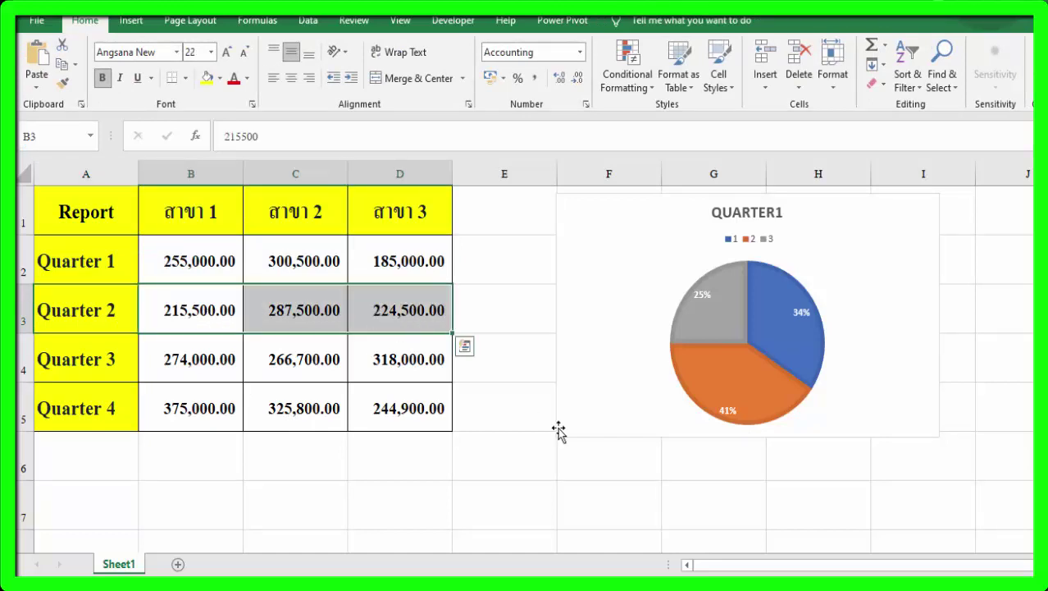
pyautogui.click(145, 29)
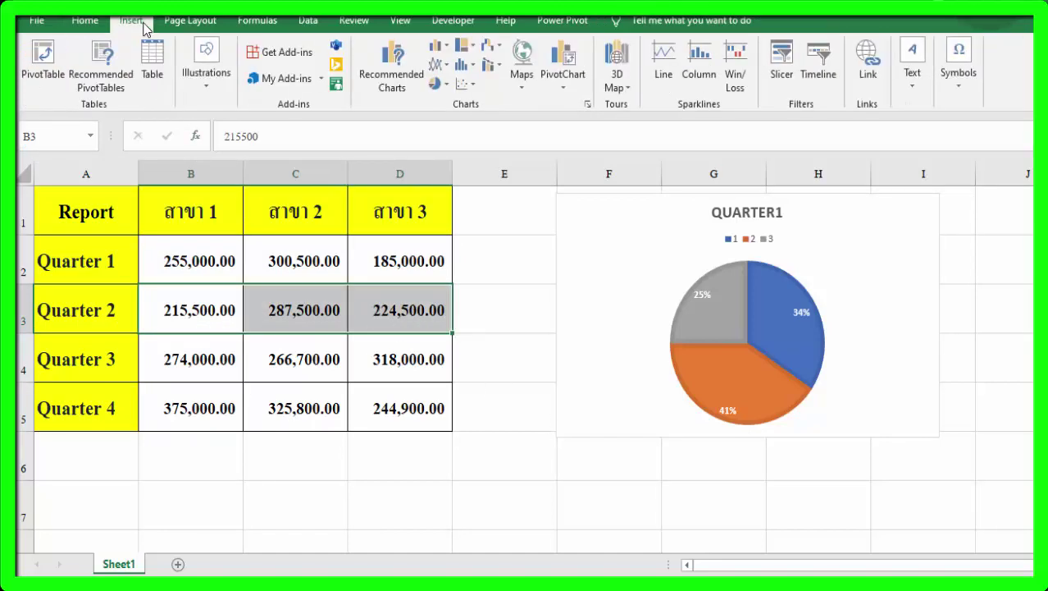
pyautogui.click(445, 86)
pyautogui.click(449, 137)
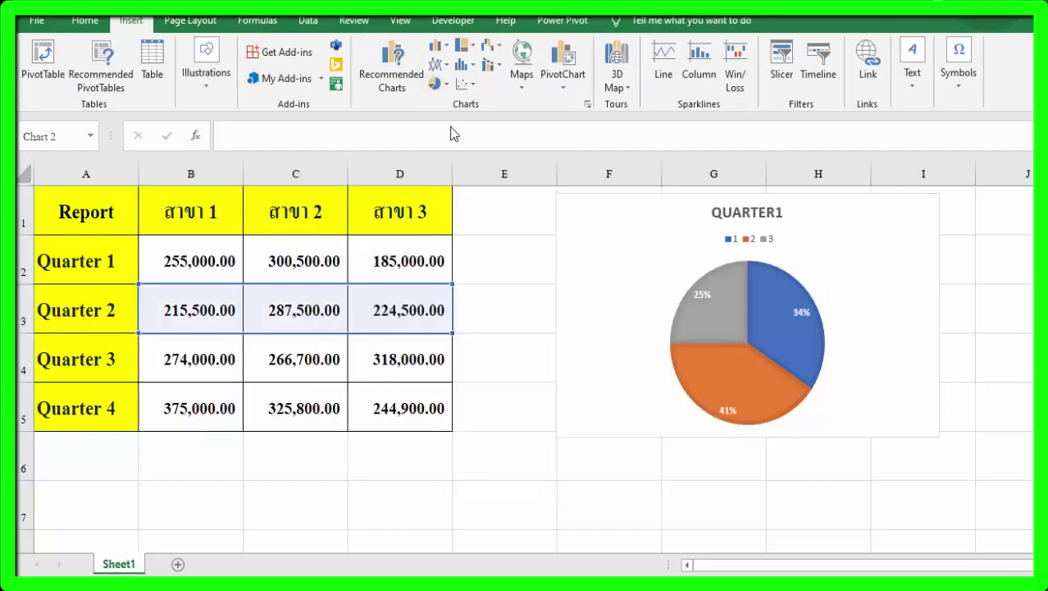
# Retitle the new chart Quarter2 and select its plot area for restyling.
pyautogui.click(579, 267)
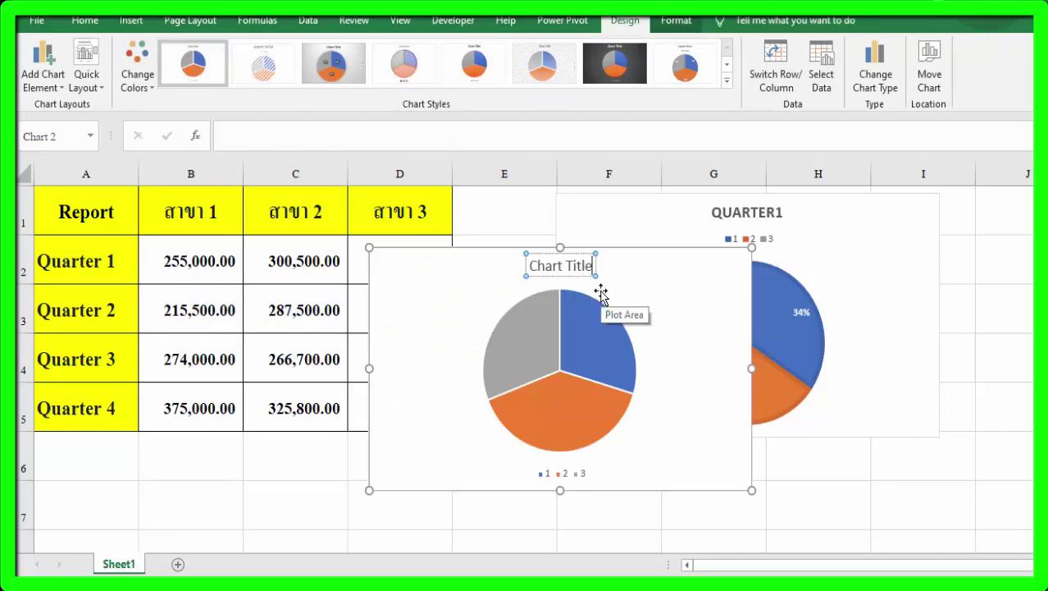
pyautogui.press('BackSpace')
pyautogui.press('BackSpace')
pyautogui.press('BackSpace')
pyautogui.press('BackSpace')
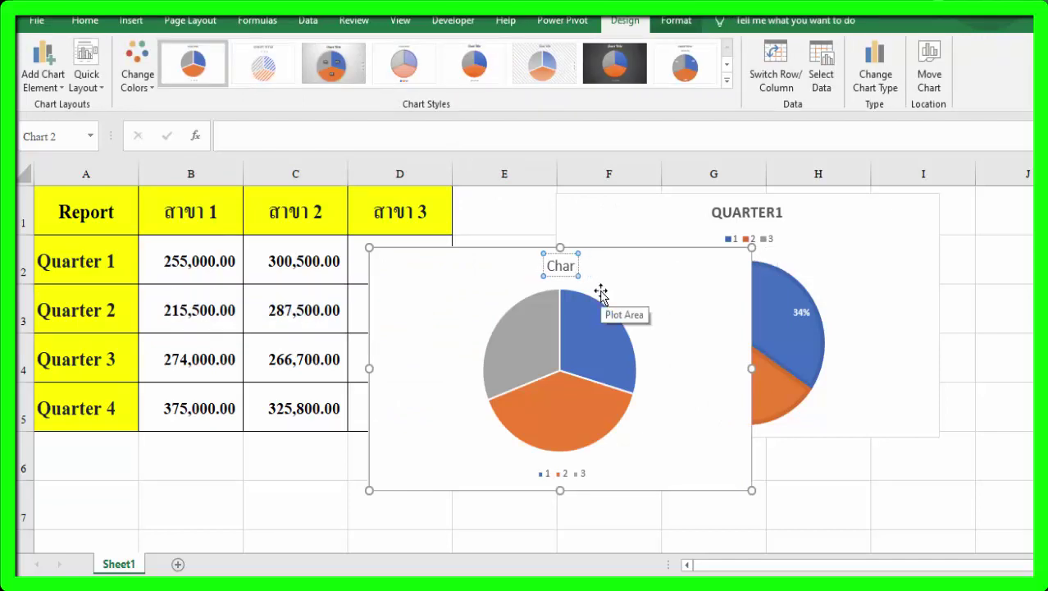
pyautogui.press('BackSpace')
pyautogui.press('BackSpace')
pyautogui.press('BackSpace')
pyautogui.press('BackSpace')
pyautogui.press('BackSpace')
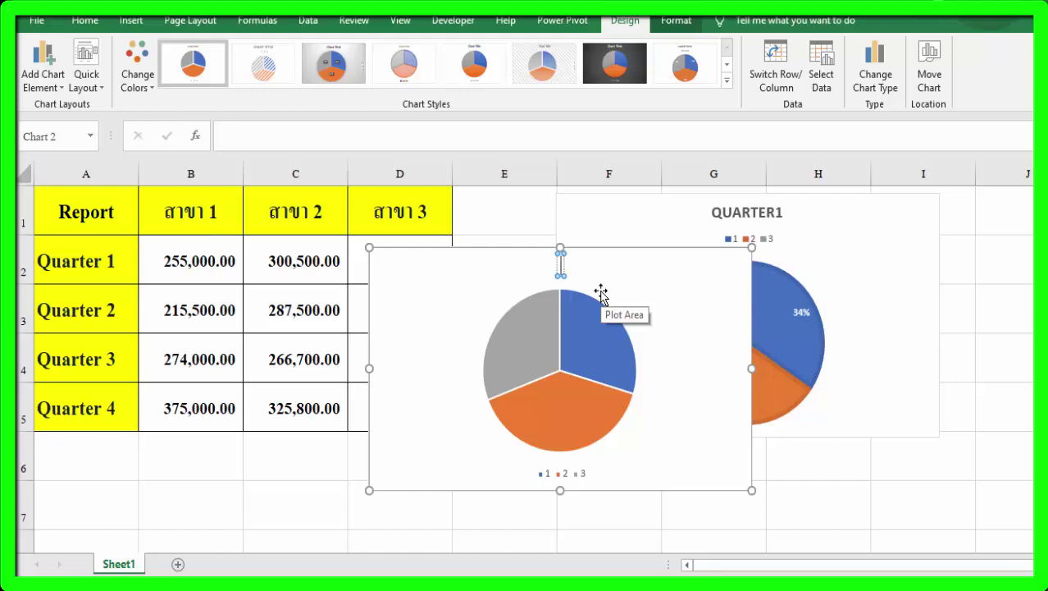
pyautogui.write('Qua')
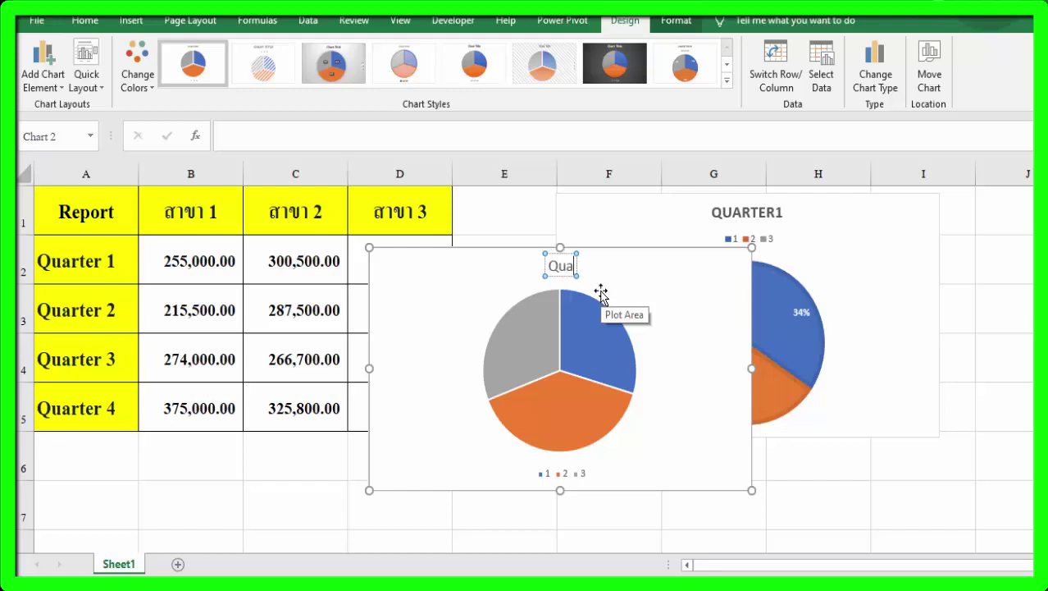
pyautogui.write('rter')
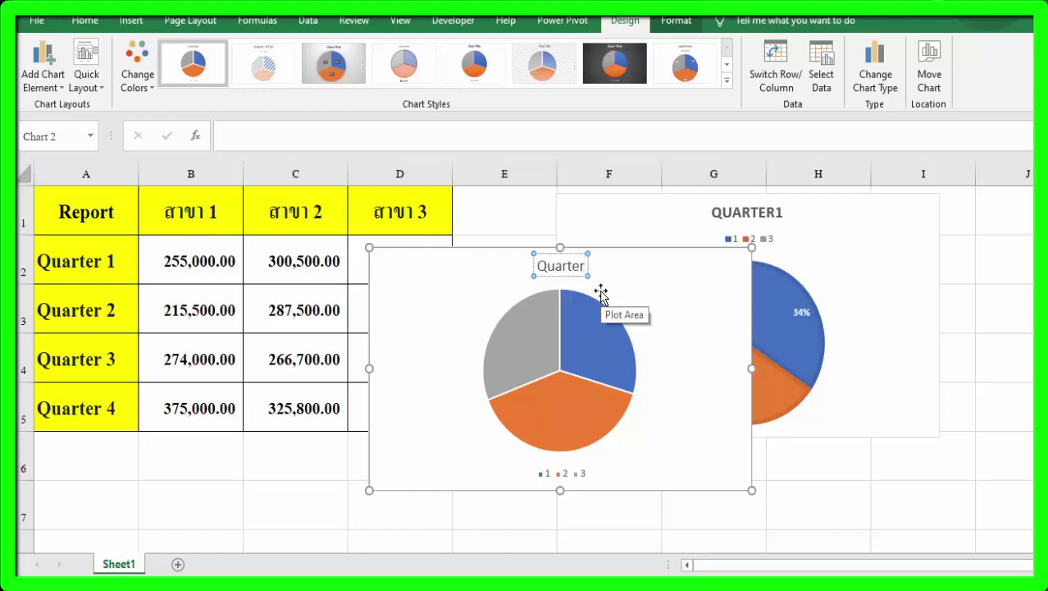
pyautogui.write('2')
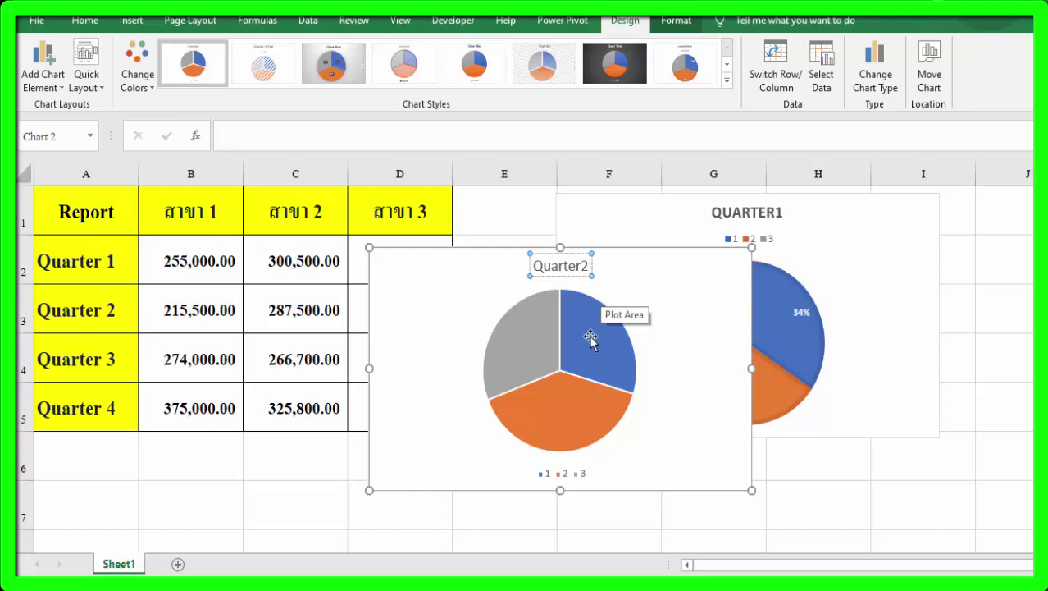
pyautogui.click(589, 349)
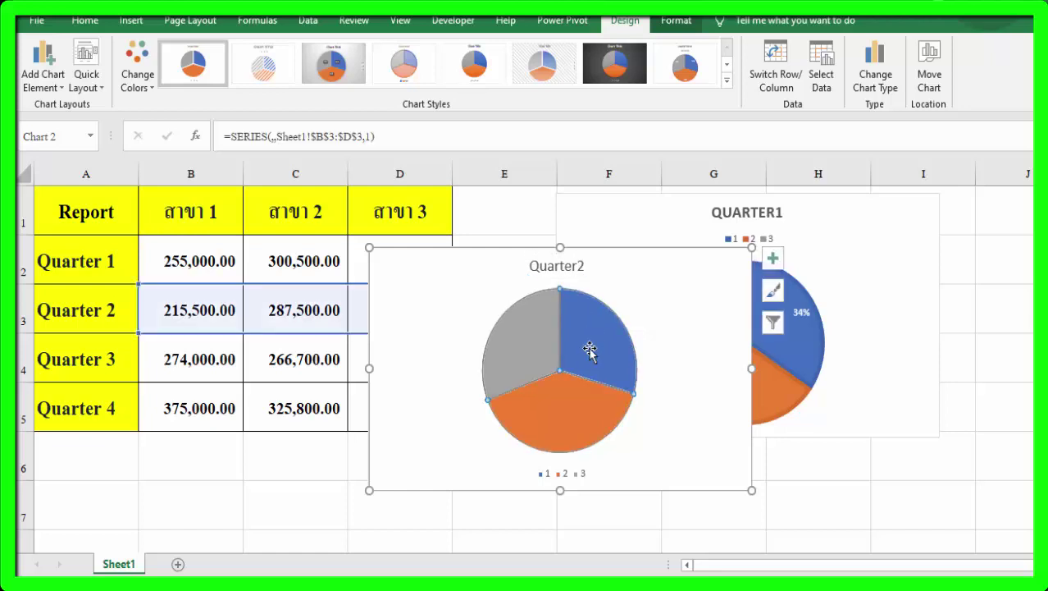
pyautogui.click(637, 330)
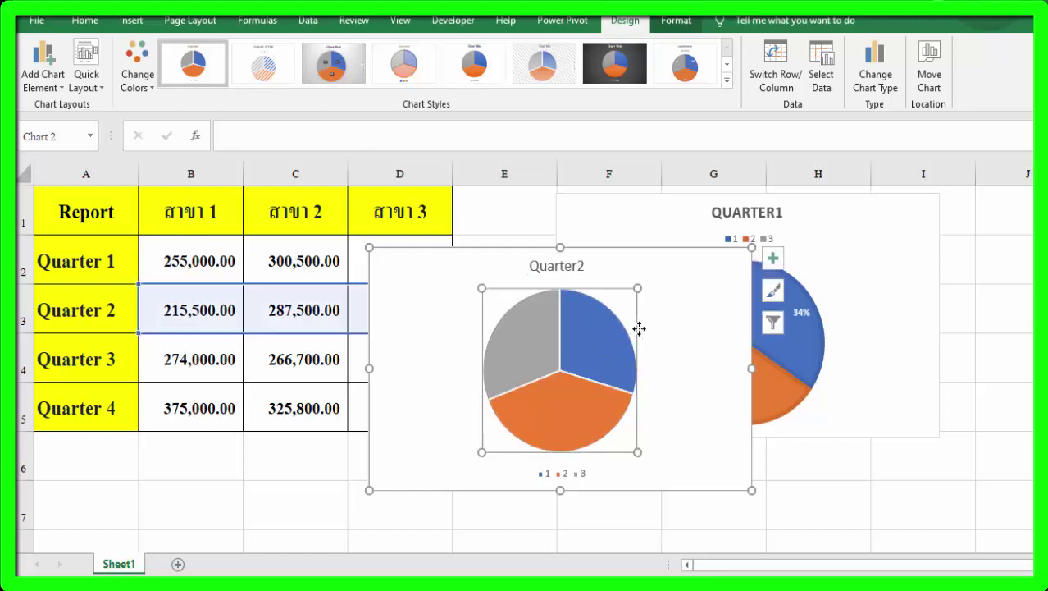
pyautogui.click(727, 81)
# Apply the uppercase-title percentage style, recolour with Colorful Palette 3, and place it over QUARTER1.
pyautogui.click(691, 72)
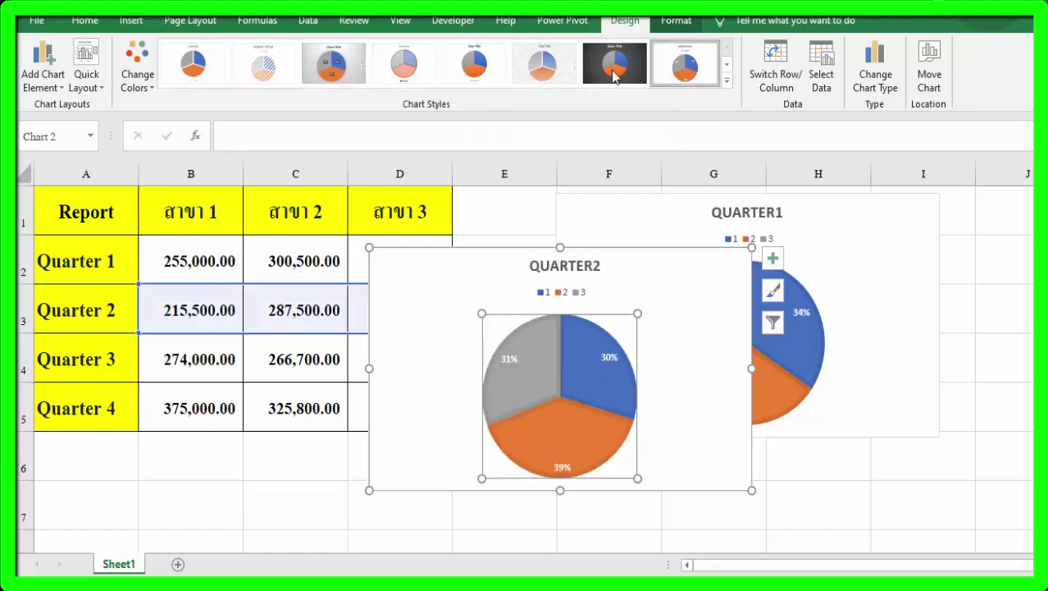
pyautogui.click(136, 82)
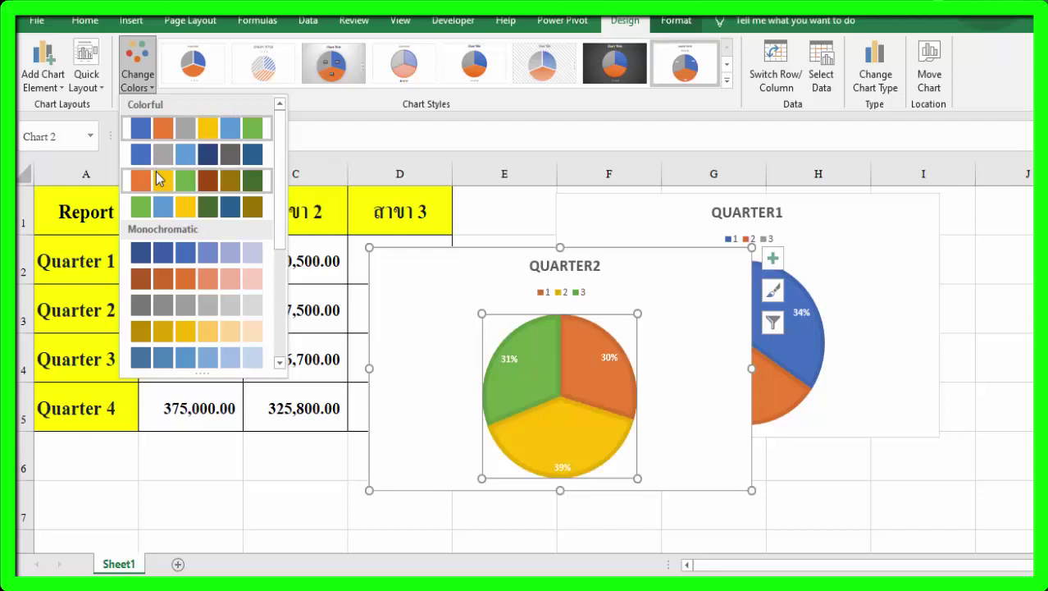
pyautogui.click(157, 178)
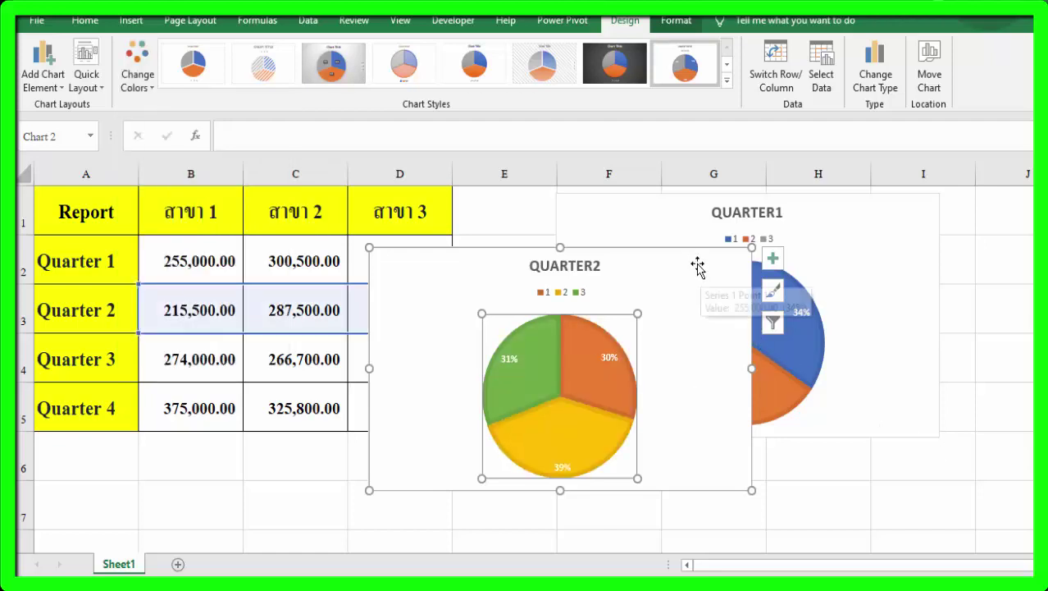
pyautogui.moveTo(697, 264)
pyautogui.mouseDown()
pyautogui.moveTo(891, 237)
pyautogui.moveTo(881, 199)
pyautogui.mouseUp()
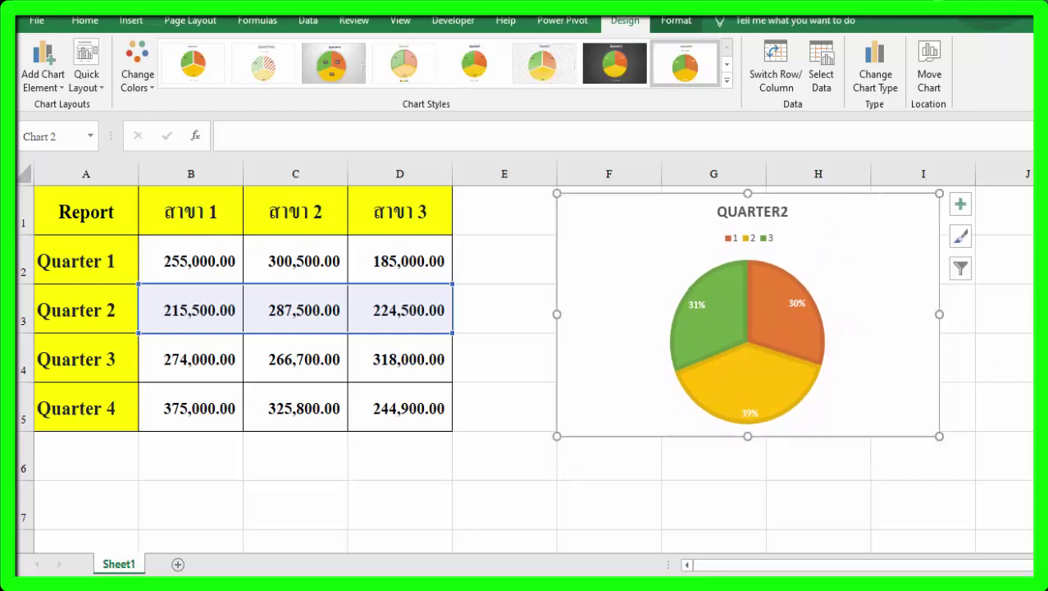
# Insert a 2-D pie chart of the Quarter 3 branch figures in B4:D4.
pyautogui.click(131, 351)
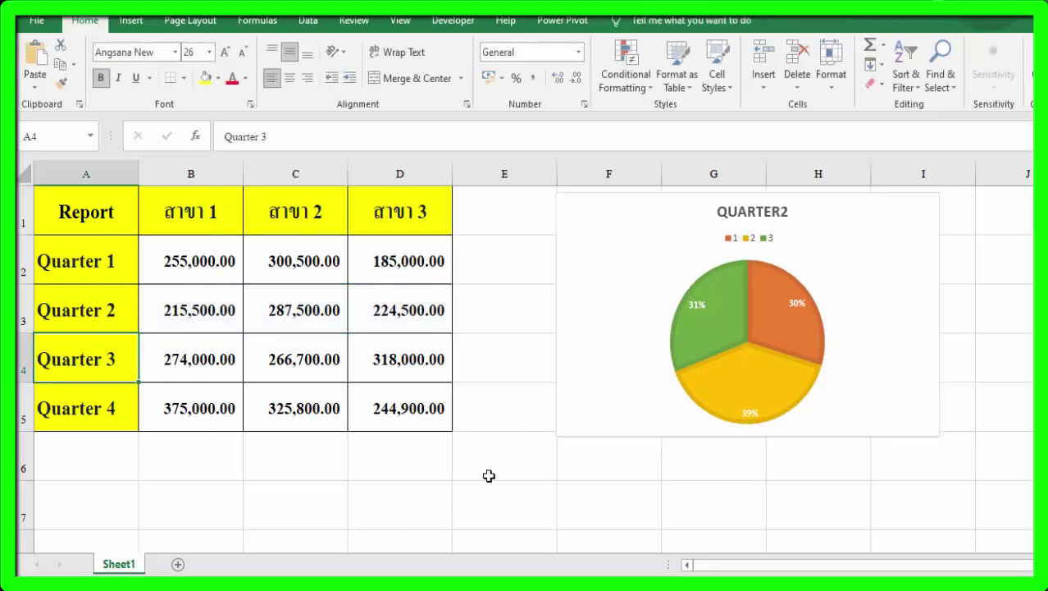
pyautogui.moveTo(176, 360); pyautogui.dragTo(382, 359)
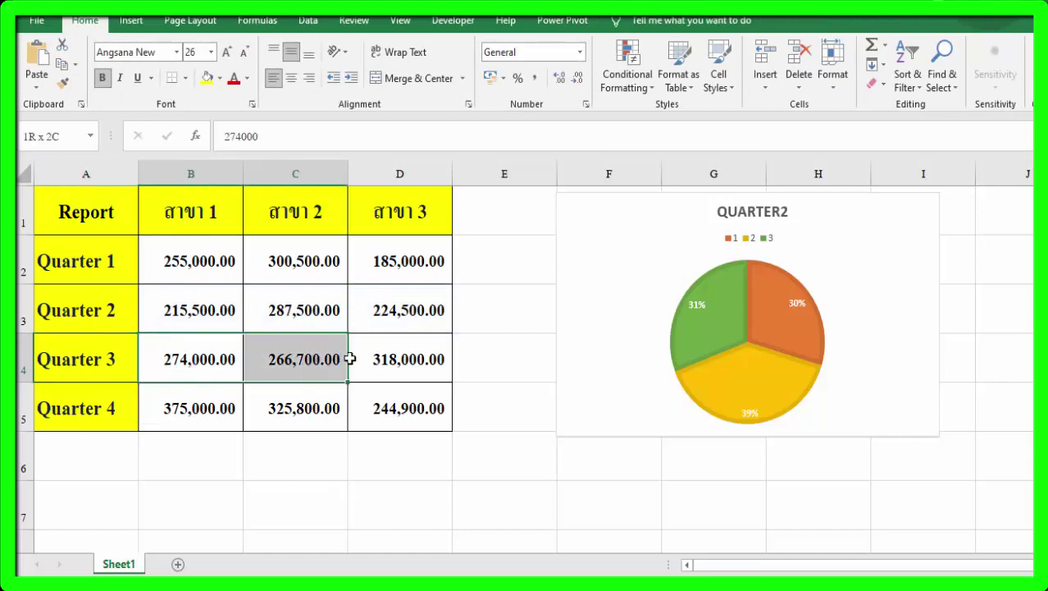
pyautogui.click(133, 21)
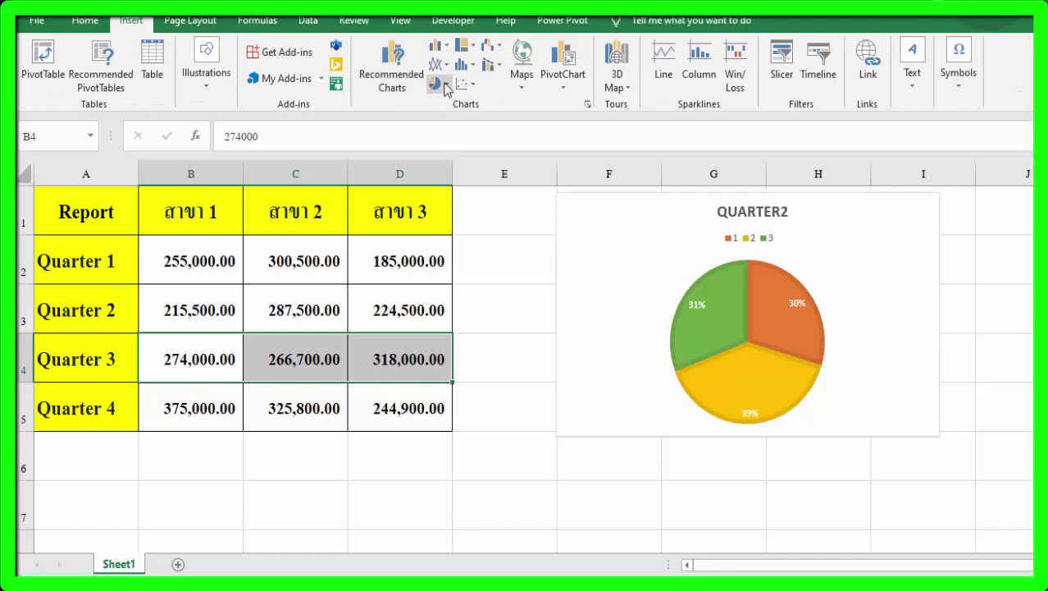
pyautogui.click(439, 84)
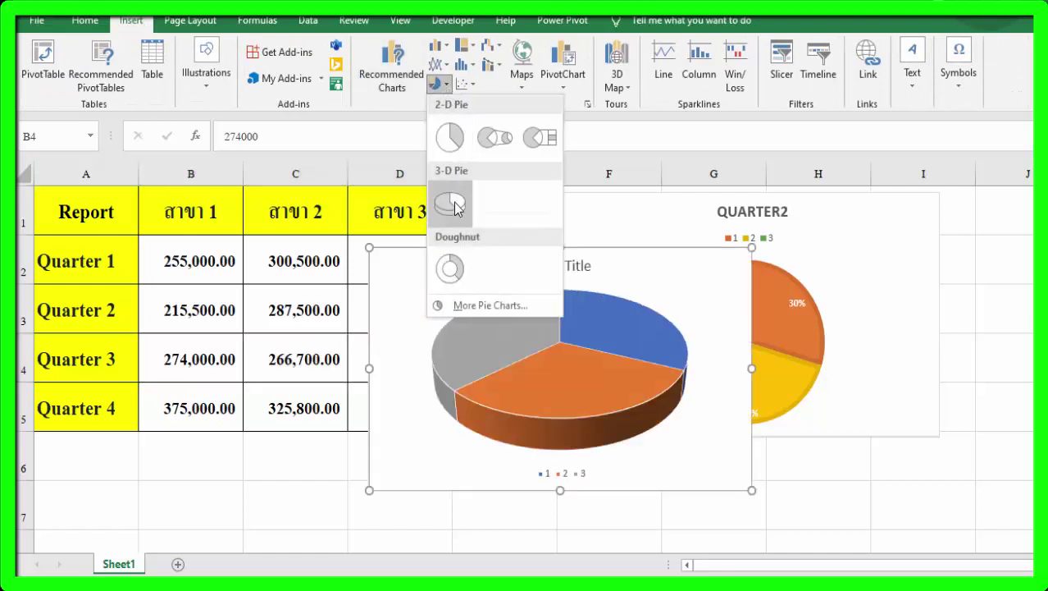
pyautogui.click(453, 141)
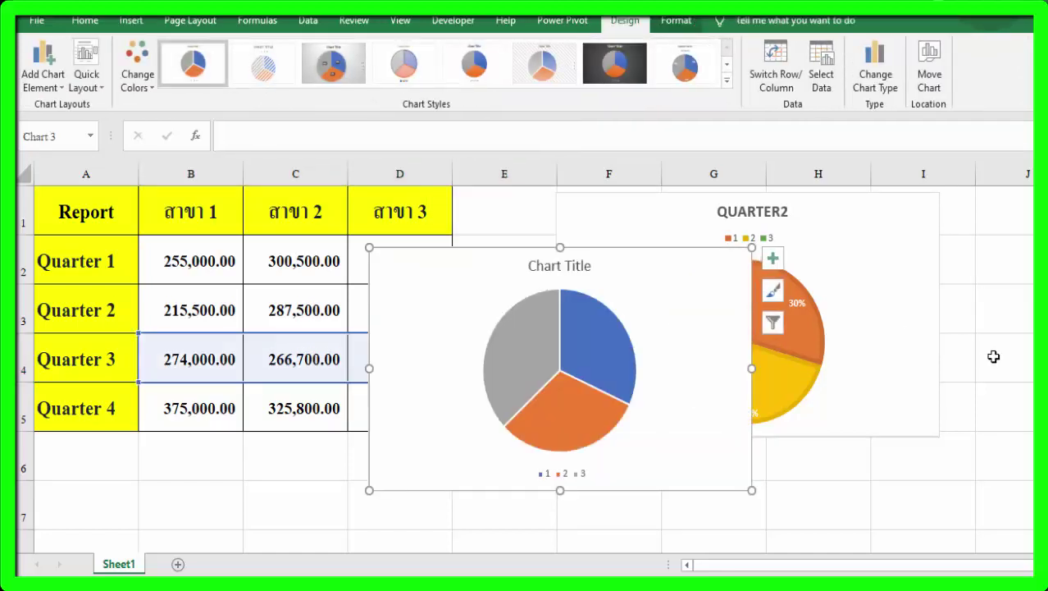
# Replace the third chart's "Chart Title" with Quarter3.
pyautogui.click(582, 268)
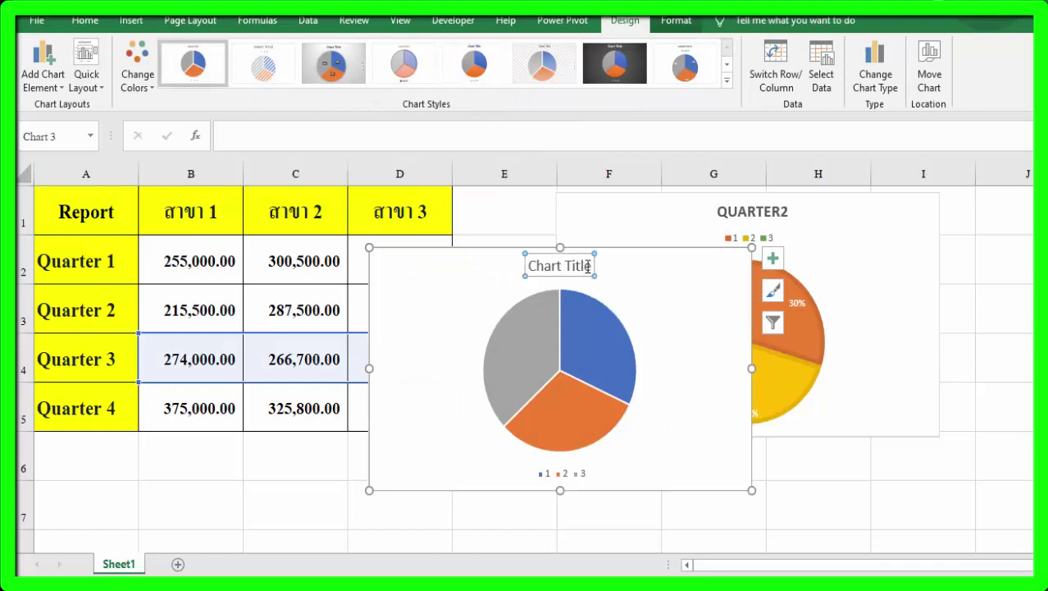
pyautogui.moveTo(592, 266); pyautogui.dragTo(529, 266)
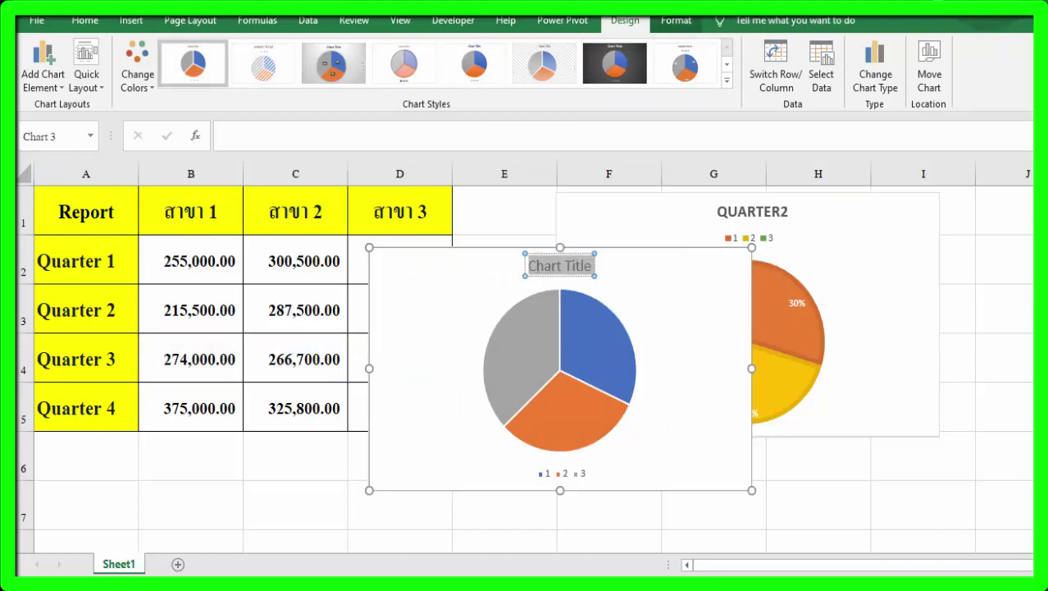
pyautogui.write('Quar')
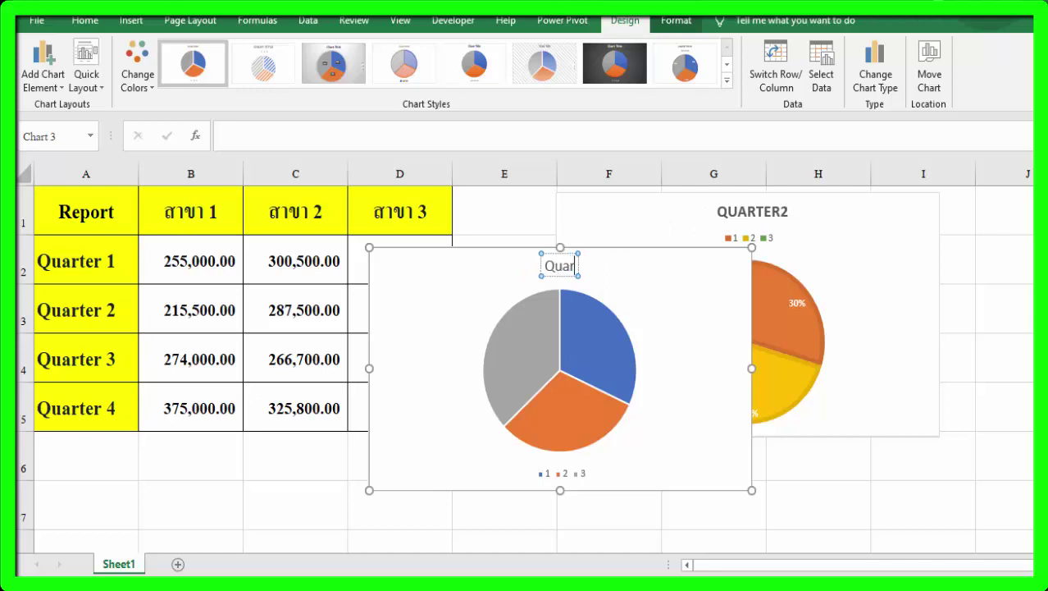
pyautogui.write('ter3')
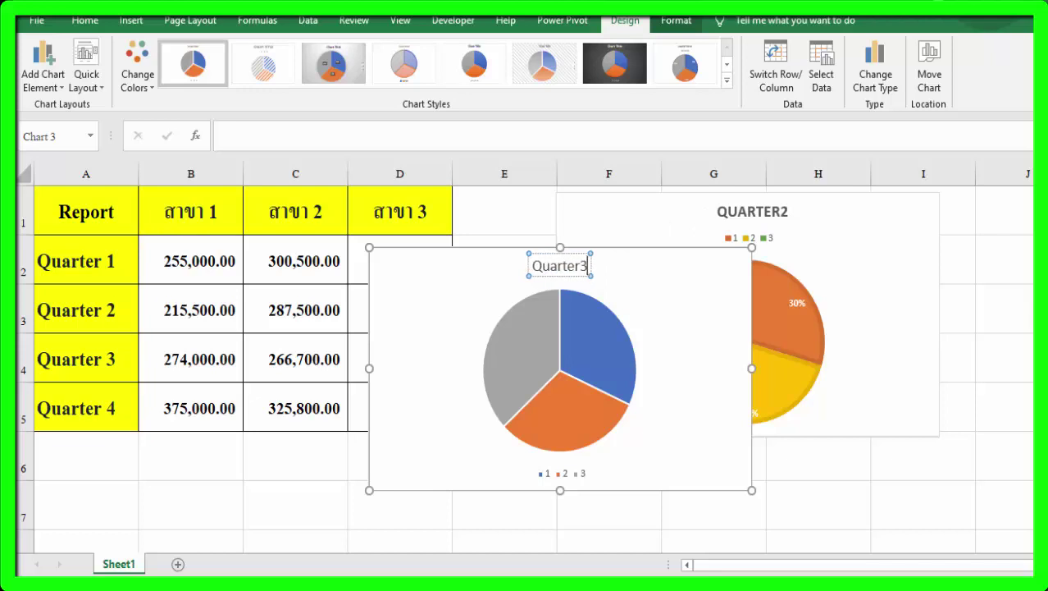
pyautogui.click(636, 339)
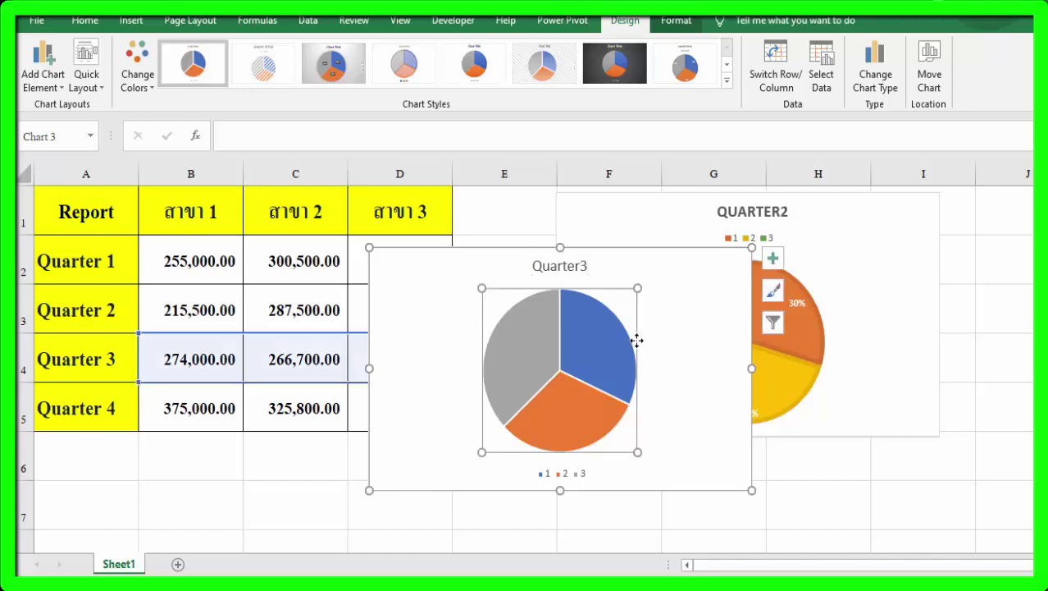
# Style the QUARTER3 pie with percentages in green, blue and gold, and place it over QUARTER2.
pyautogui.click(685, 64)
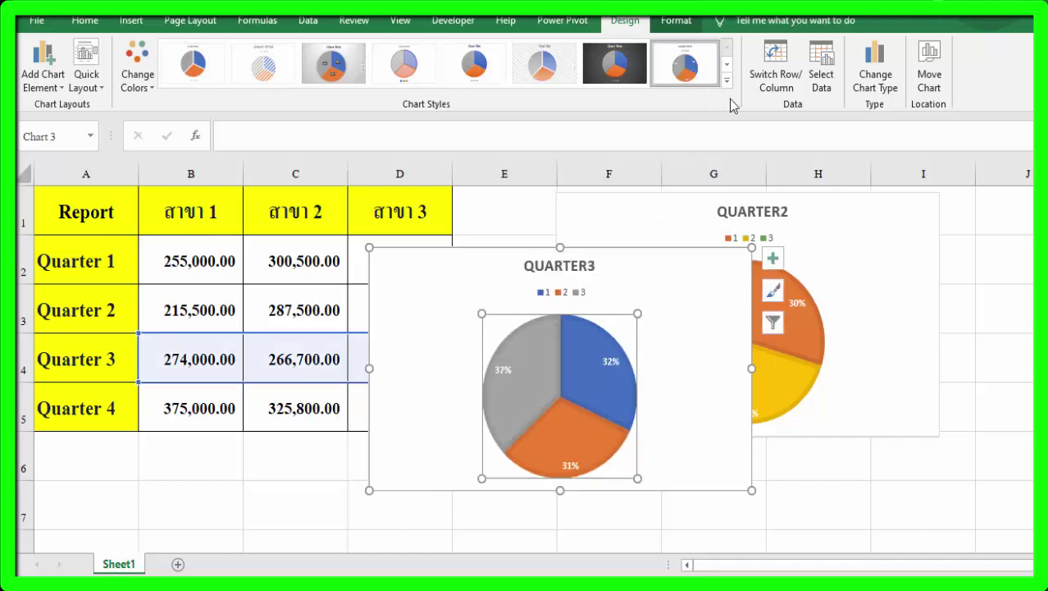
pyautogui.click(138, 67)
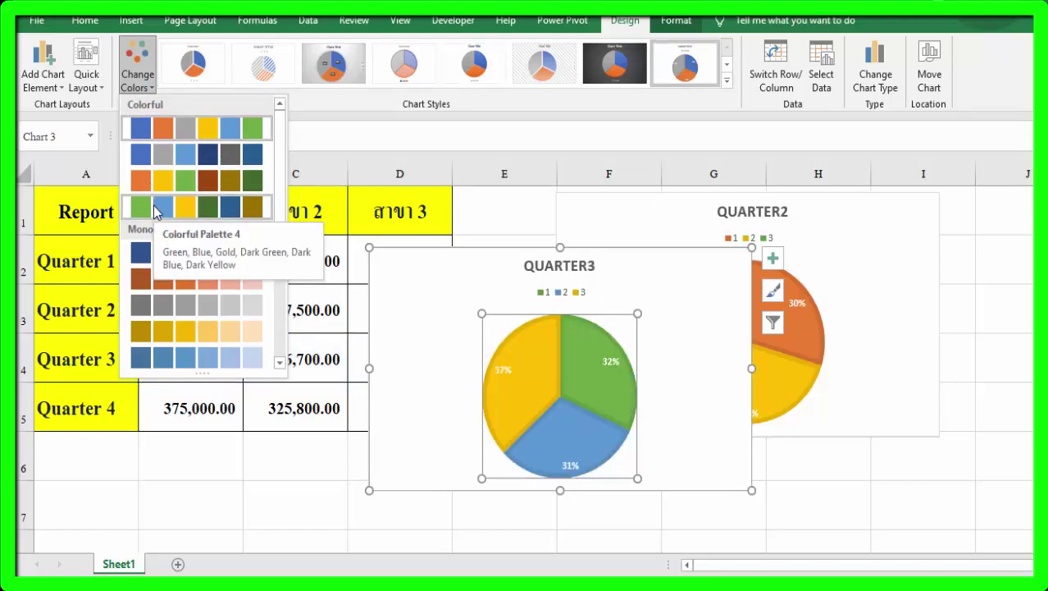
pyautogui.click(155, 211)
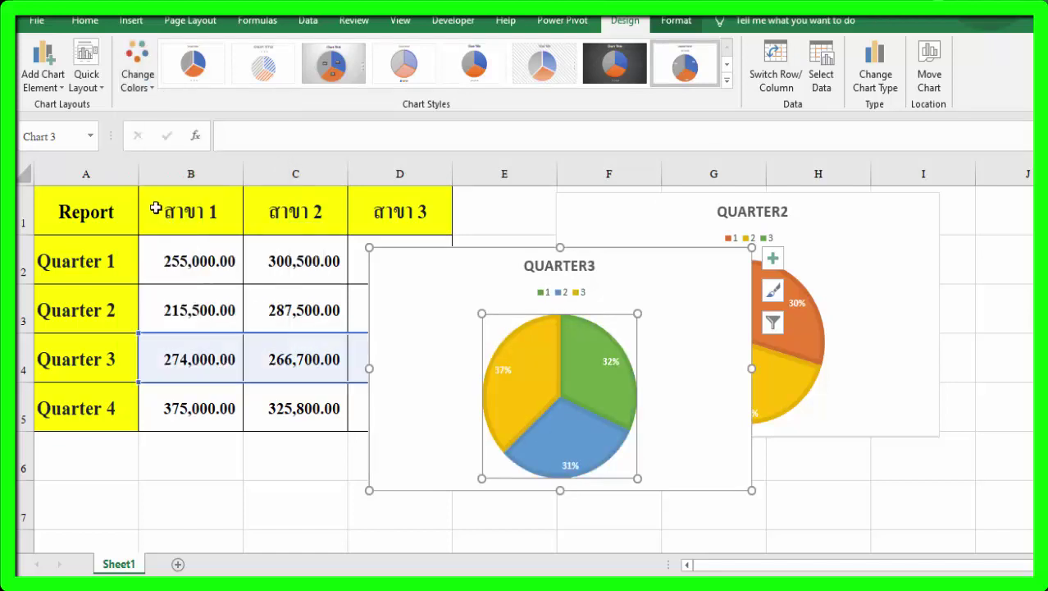
pyautogui.moveTo(648, 260)
pyautogui.mouseDown()
pyautogui.moveTo(790, 238)
pyautogui.moveTo(835, 200)
pyautogui.mouseUp()
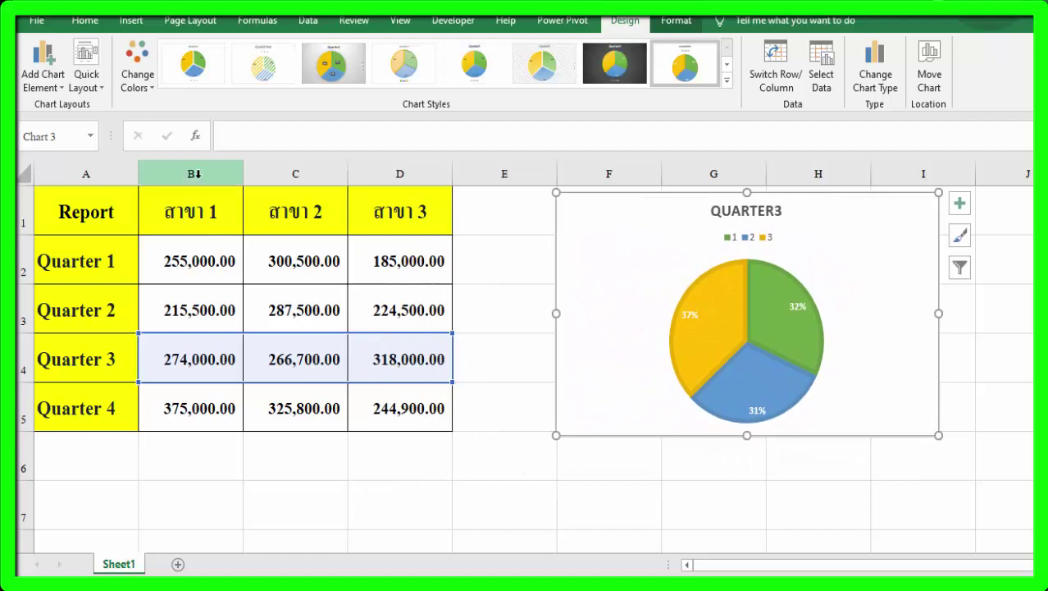
pyautogui.click(118, 405)
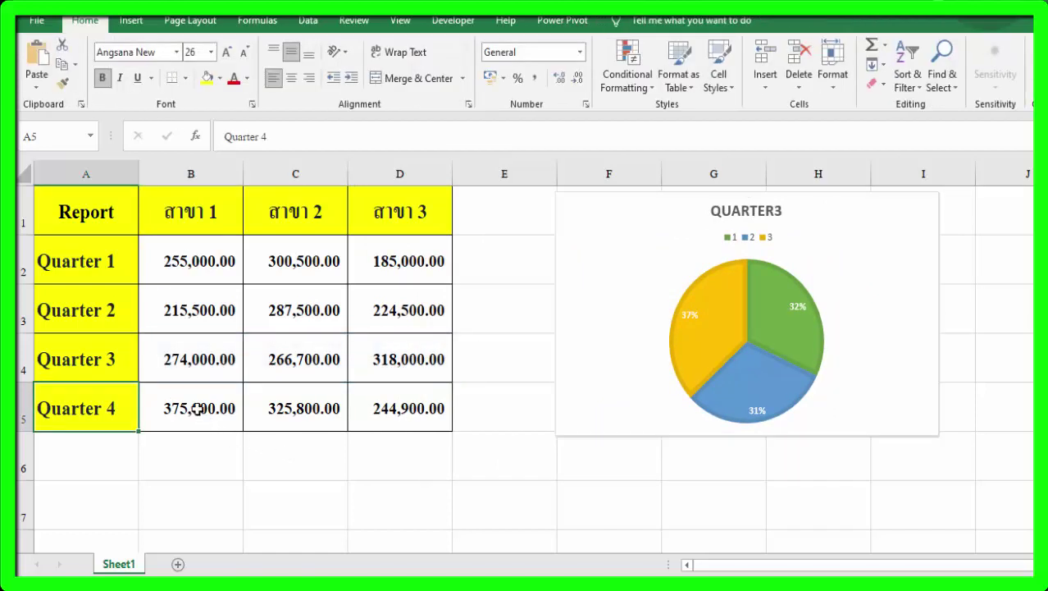
# Insert a 2-D pie chart of the Quarter 4 branch sales in B5:D5.
pyautogui.moveTo(197, 408); pyautogui.dragTo(386, 409)
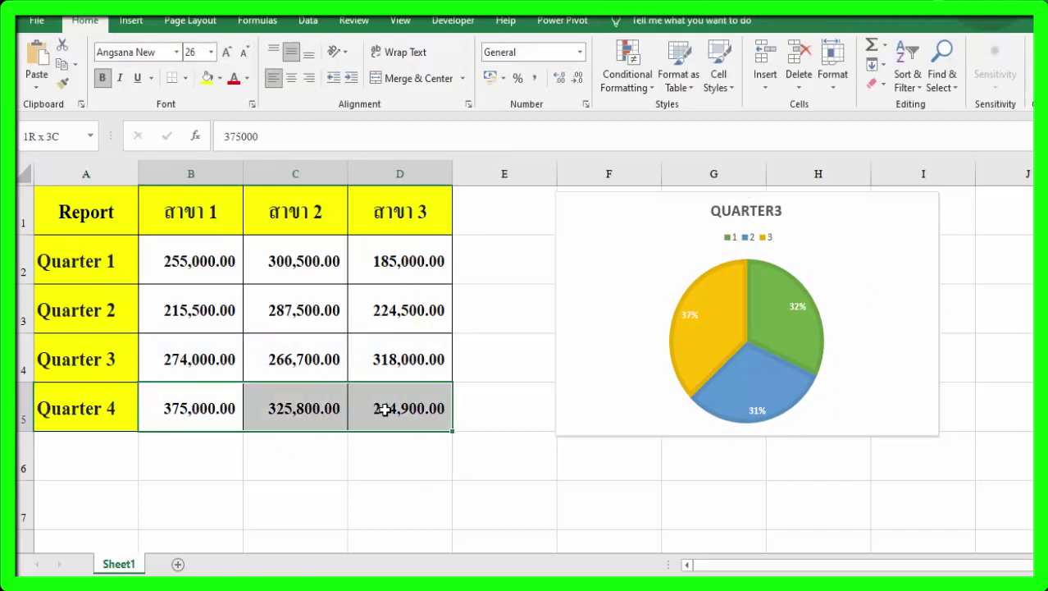
pyautogui.click(133, 20)
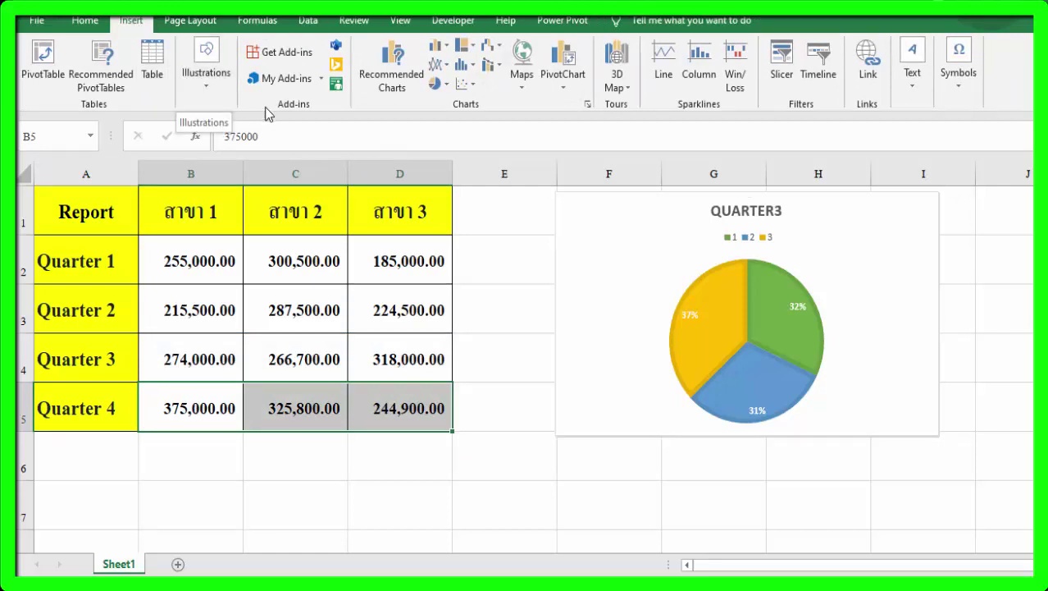
pyautogui.click(446, 87)
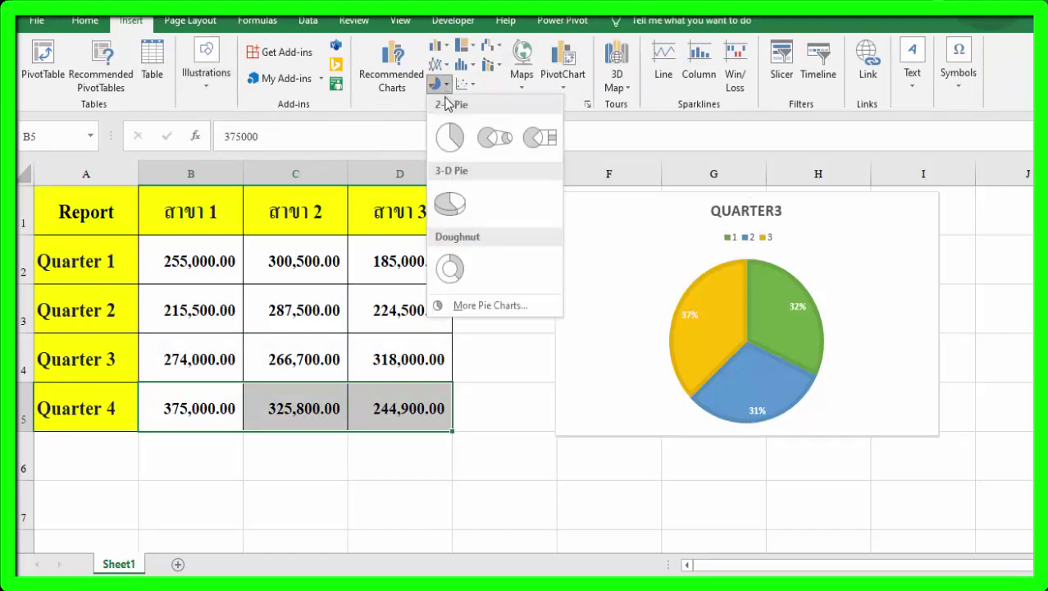
pyautogui.click(445, 134)
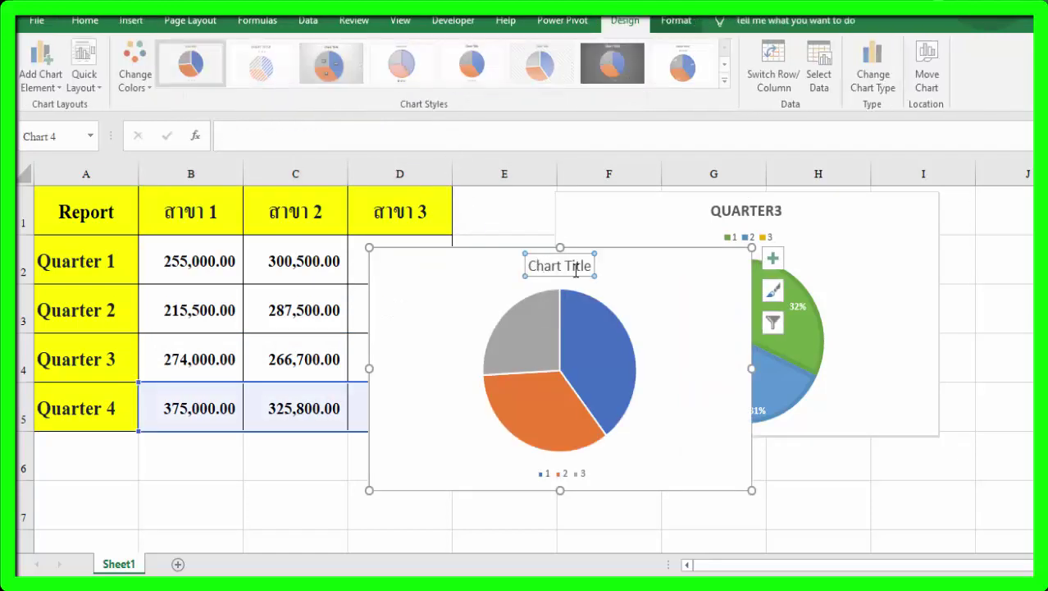
# Replace the new pie chart's 'Chart Title' placeholder with the title 'Quarter4'.
pyautogui.click(543, 265)
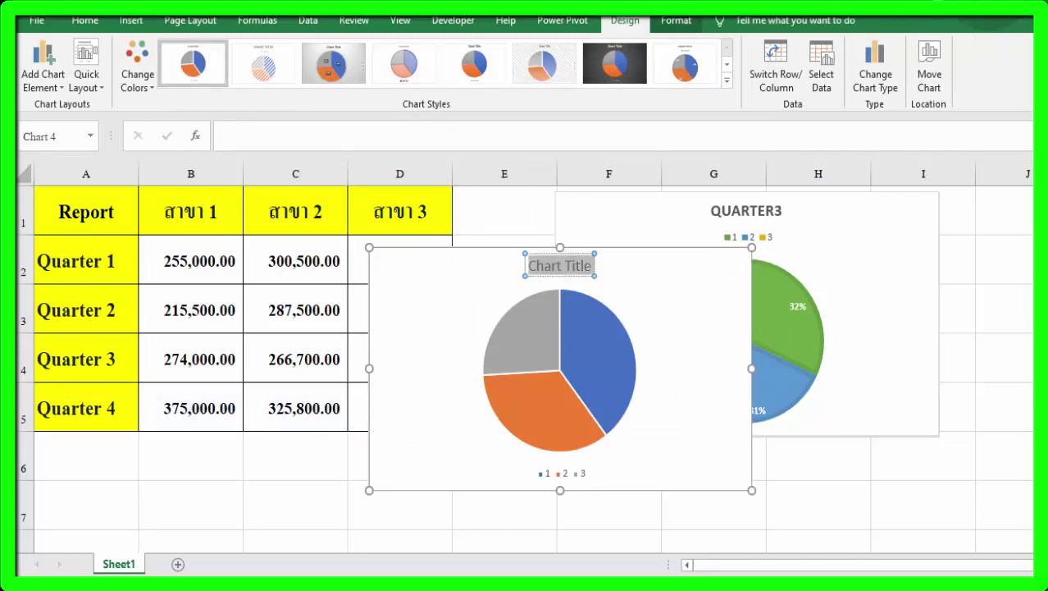
pyautogui.write('Quarte')
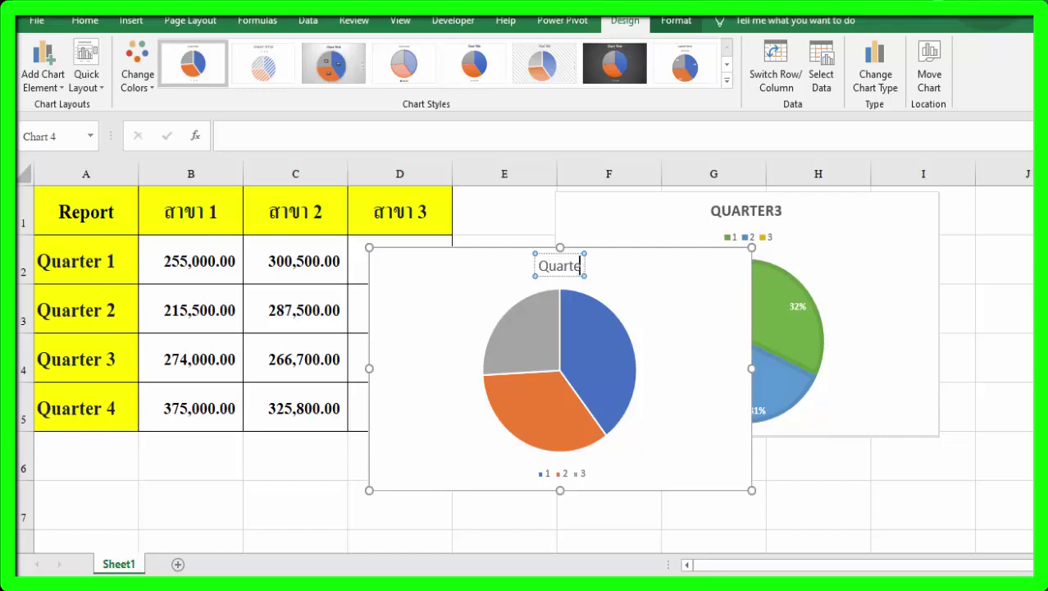
pyautogui.write('r')
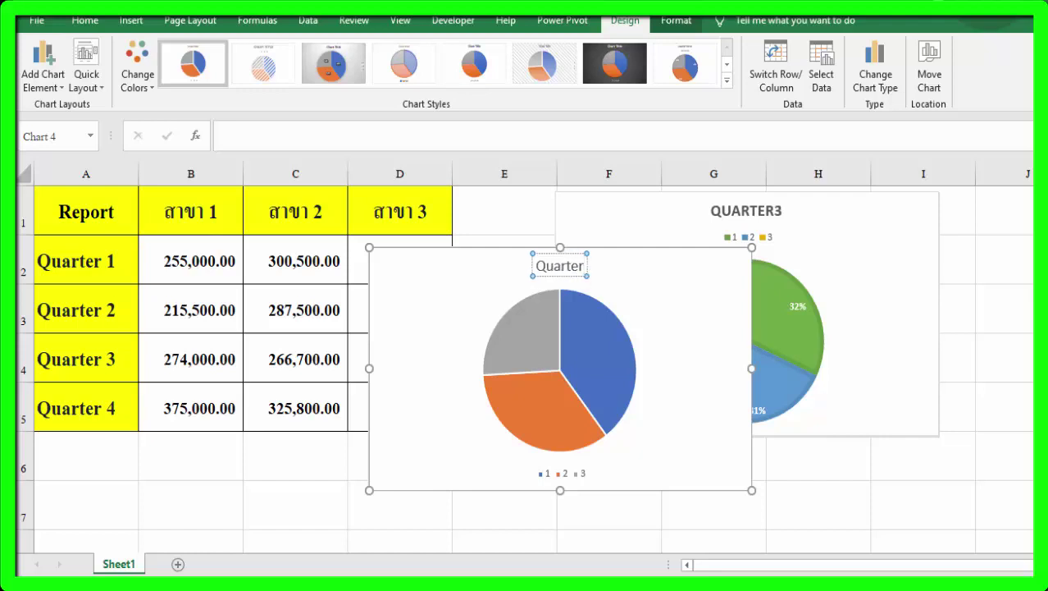
pyautogui.write('4')
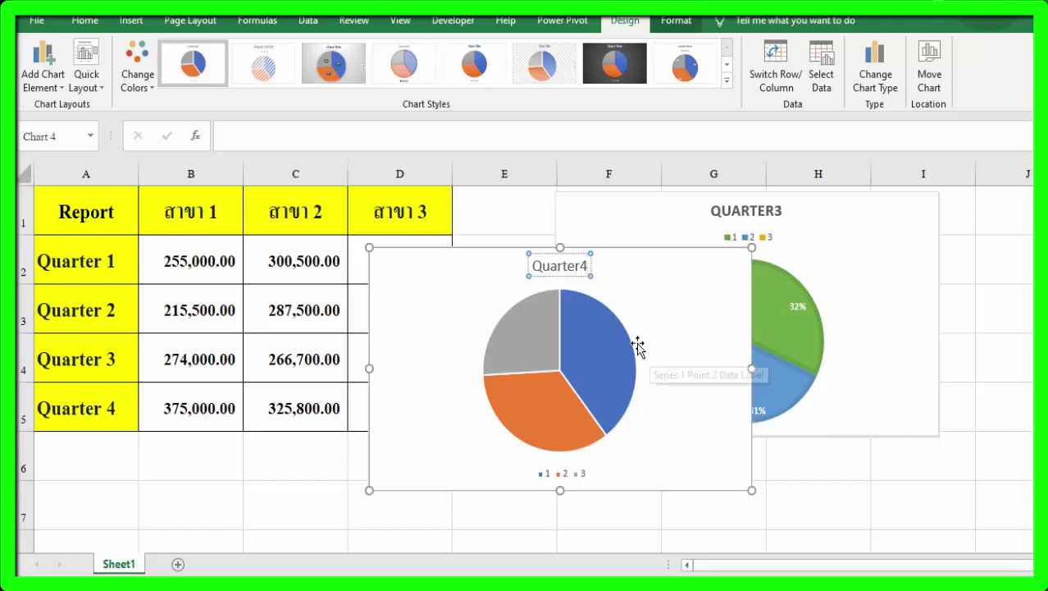
pyautogui.click(637, 343)
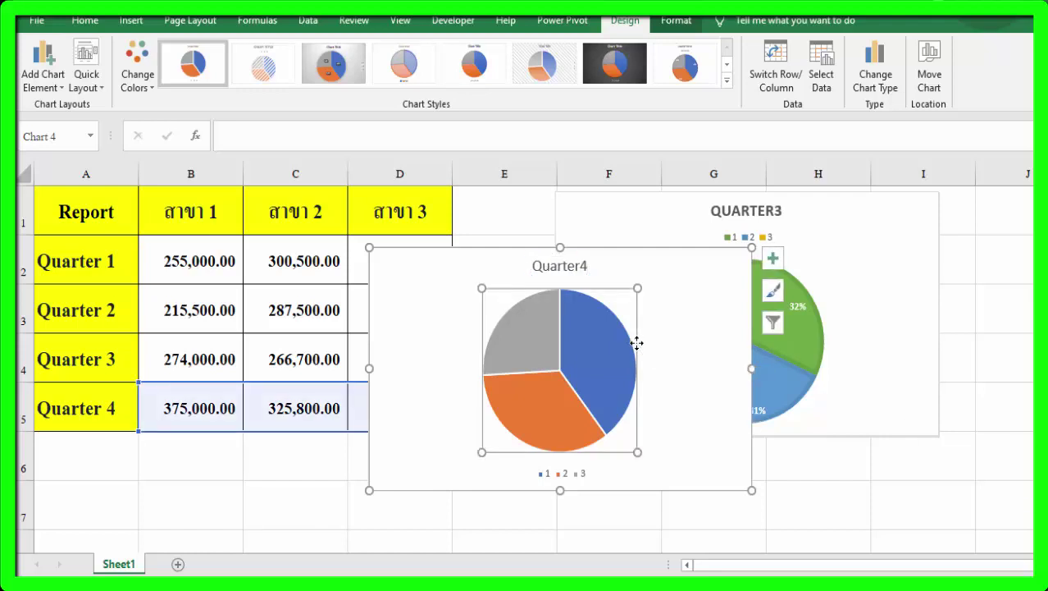
# Recolour the Quarter4 pie with Colorful Palette 3 and apply the last style, which shows percentages.
pyautogui.click(139, 81)
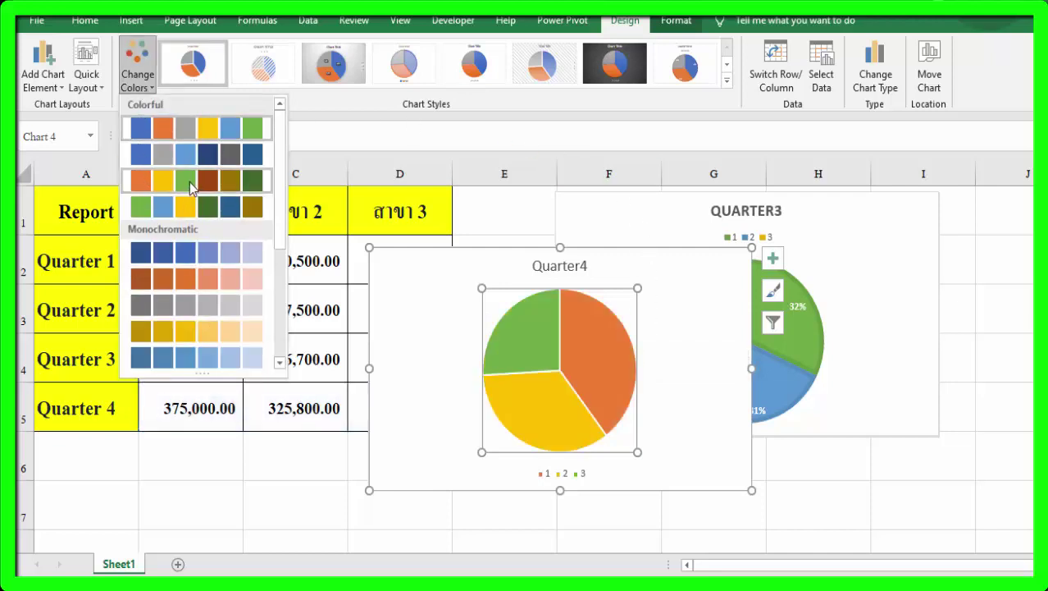
pyautogui.click(190, 181)
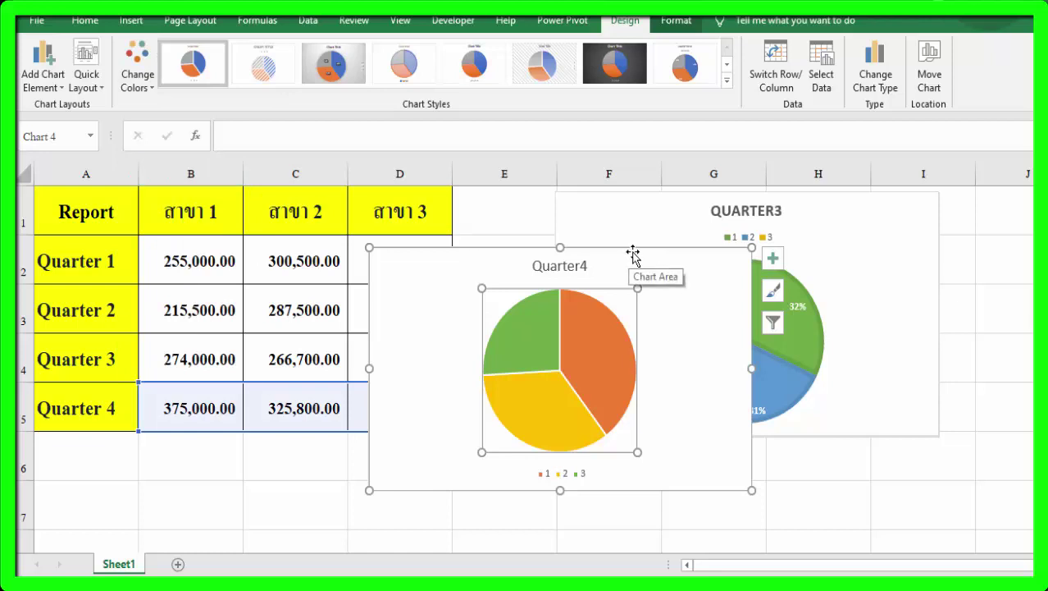
pyautogui.click(685, 63)
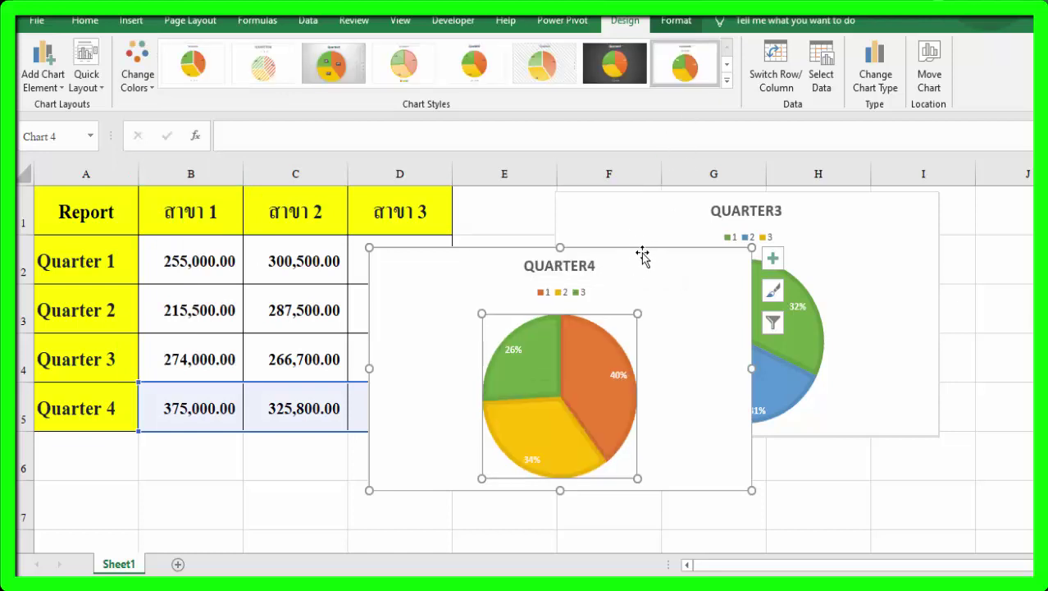
# Stack the Quarter4 chart on top of QUARTER3 and open the Visual Basic editor from Developer.
pyautogui.moveTo(642, 256)
pyautogui.mouseDown()
pyautogui.moveTo(808, 219)
pyautogui.moveTo(832, 199)
pyautogui.mouseUp()
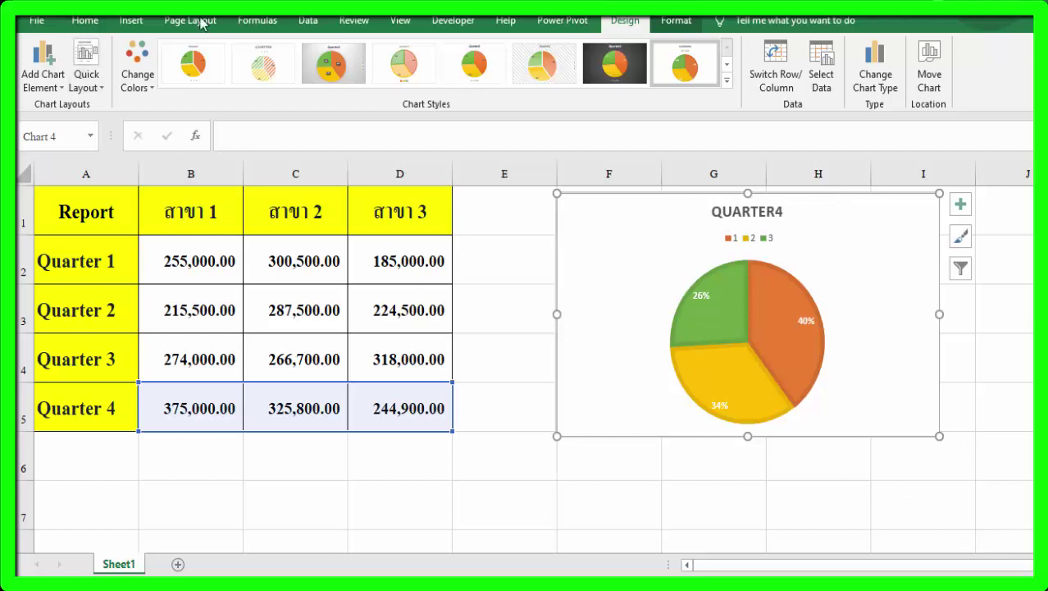
pyautogui.click(455, 23)
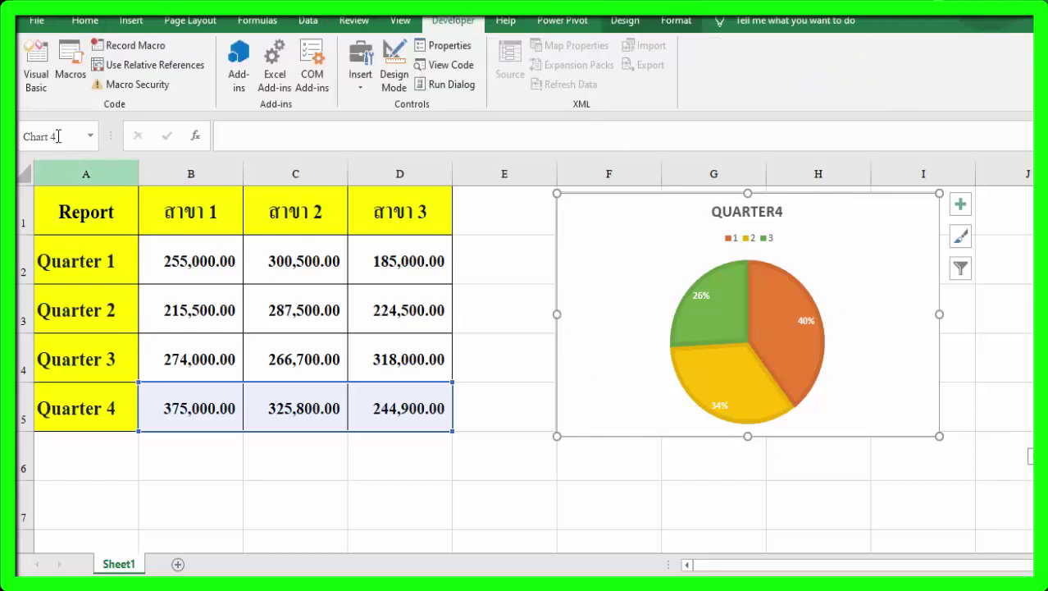
pyautogui.click(37, 75)
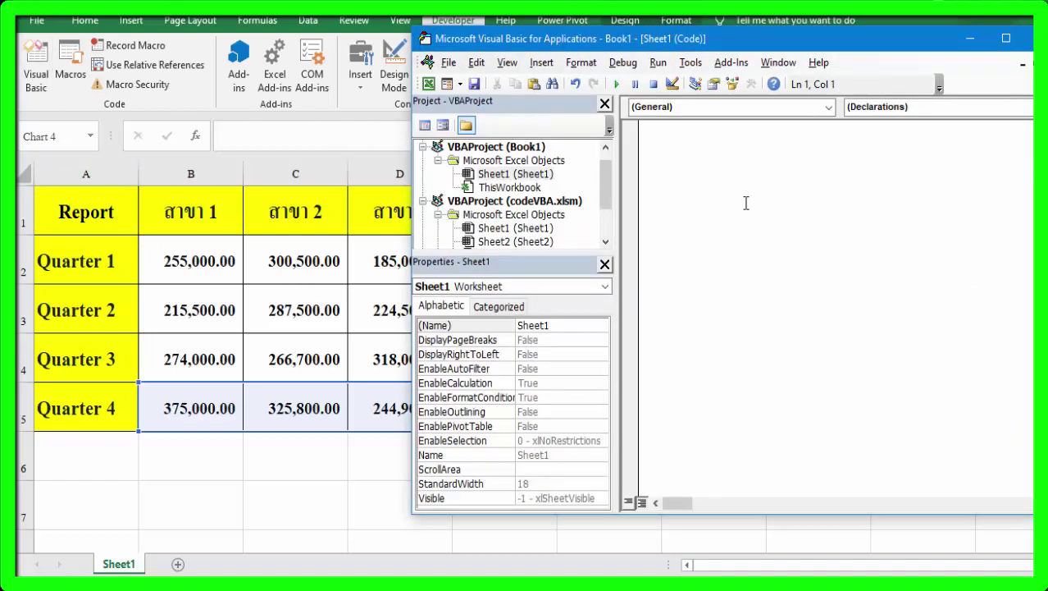
# Paste into Sheet1 a Worksheet_SelectionChange sub that sets Shape1–4 to Charts 1–4 and shows only Chart 1 for A2.
pyautogui.click(515, 175)
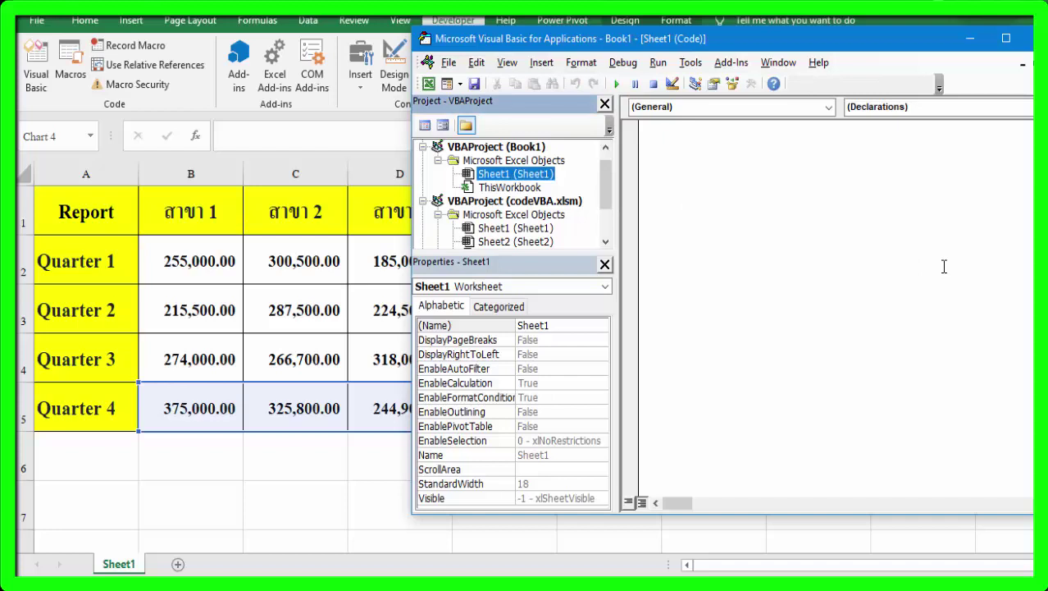
pyautogui.click(674, 133)
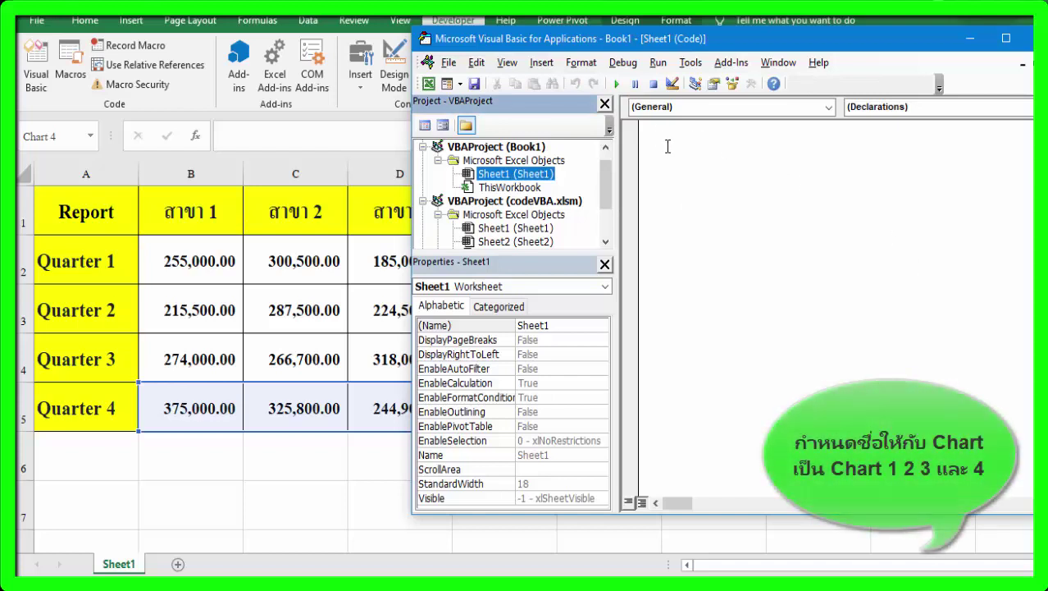
pyautogui.write('Private Sub Worksheet_SelectionChange(ByVal Target As Range) Set Shape1 = Sheet1.Shapes("Chart 1") Set Shape2 = Sheet1.Shapes("Chart 2") Set Shape3 = Sheet1.Shapes("Chart 3") Set Shape4 = Sheet1.Shapes("Chart 4")')
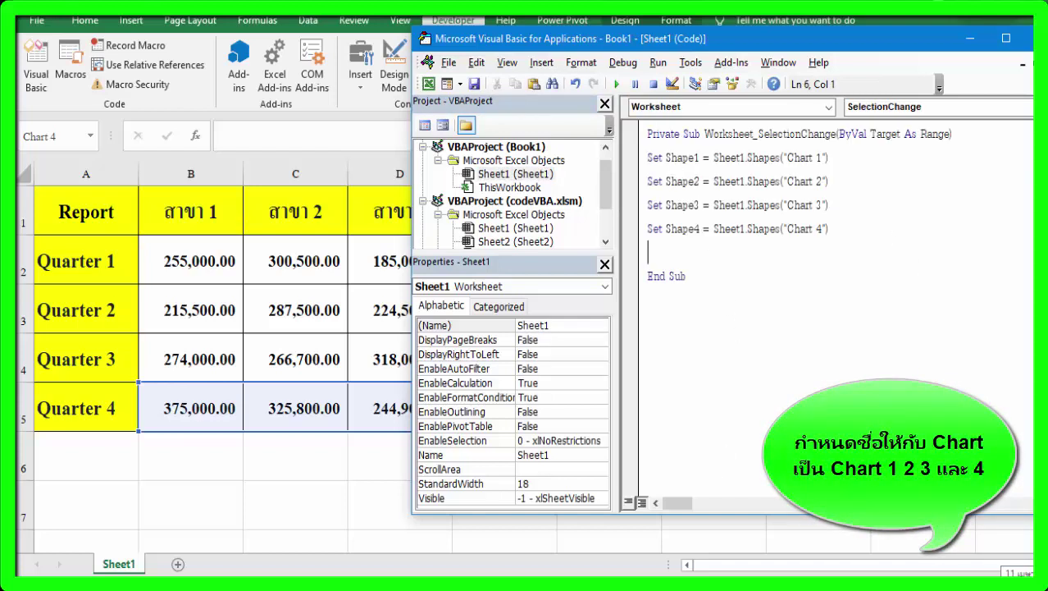
pyautogui.write('If (Target.Address = Range("A2").Address) Then Shape1.Visible = msoTrue Shape2.Visible = msoFalse Shape3.Visible = msoFalse Shape4.Visible = msoFalse End If')
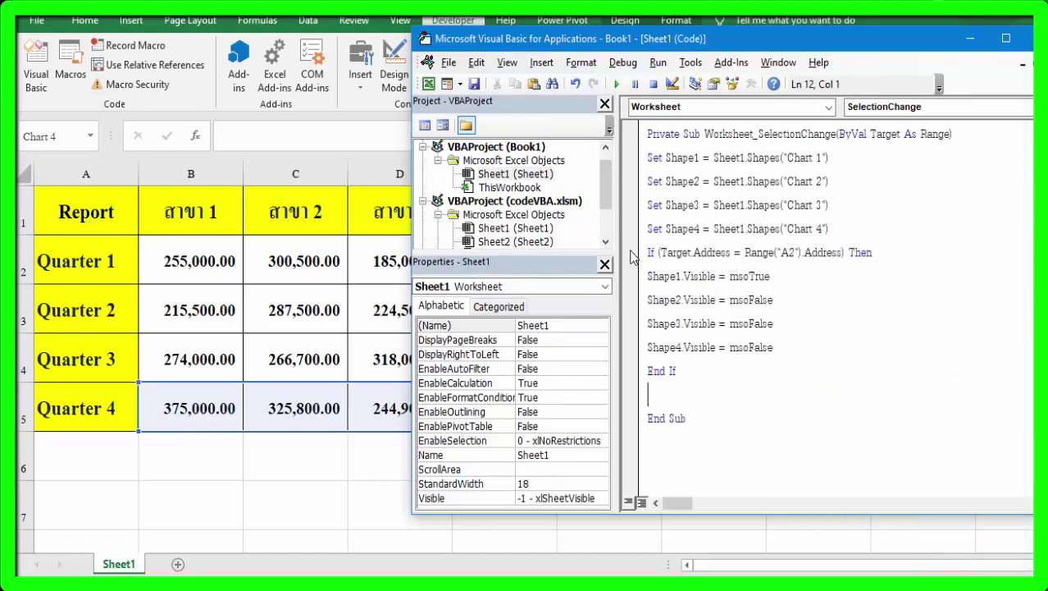
pyautogui.moveTo(648, 252); pyautogui.dragTo(751, 363)
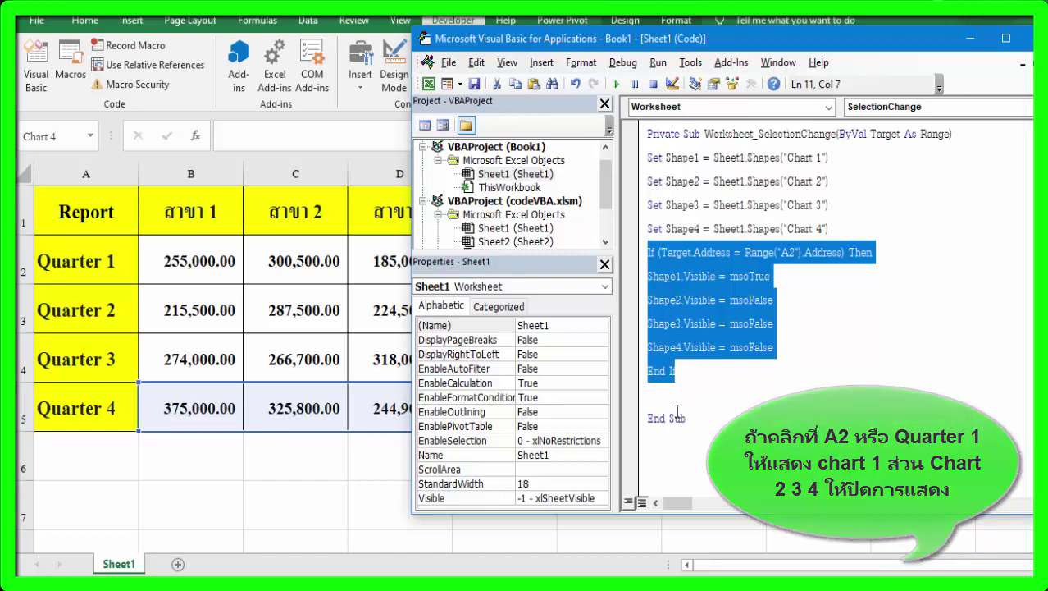
# Paste an If block after End If that shows only Chart 2 when A3 is selected.
pyautogui.click(908, 394)
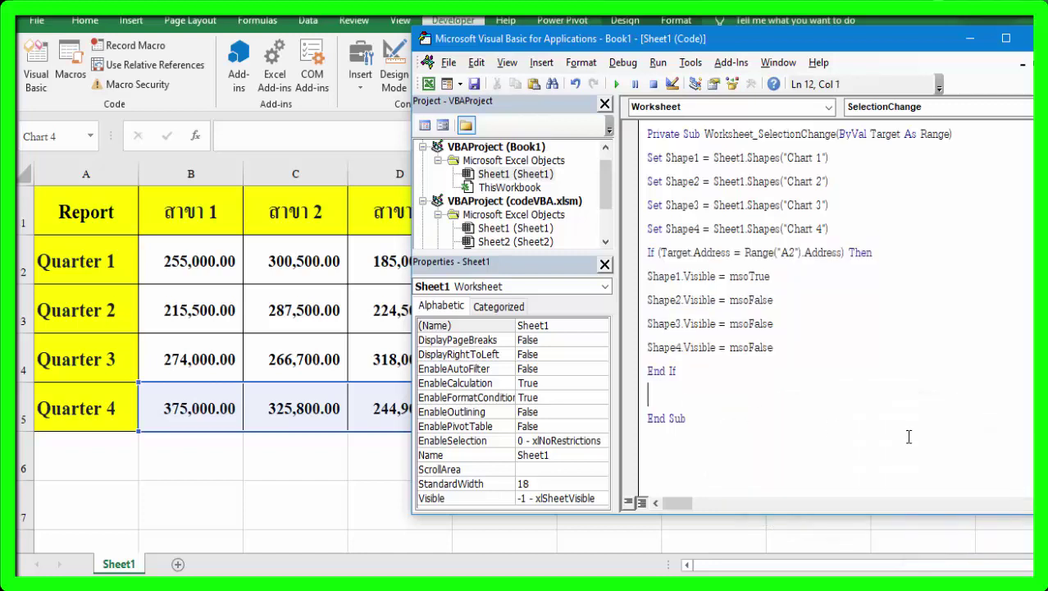
pyautogui.write('If (Target.Address = Range("A3").Address) Then Shape1.Visible = msoFalse Shape2.Visible = msoTrue Shape3.Visible = msoFalse Shape4.Visible = msoFalse End If')
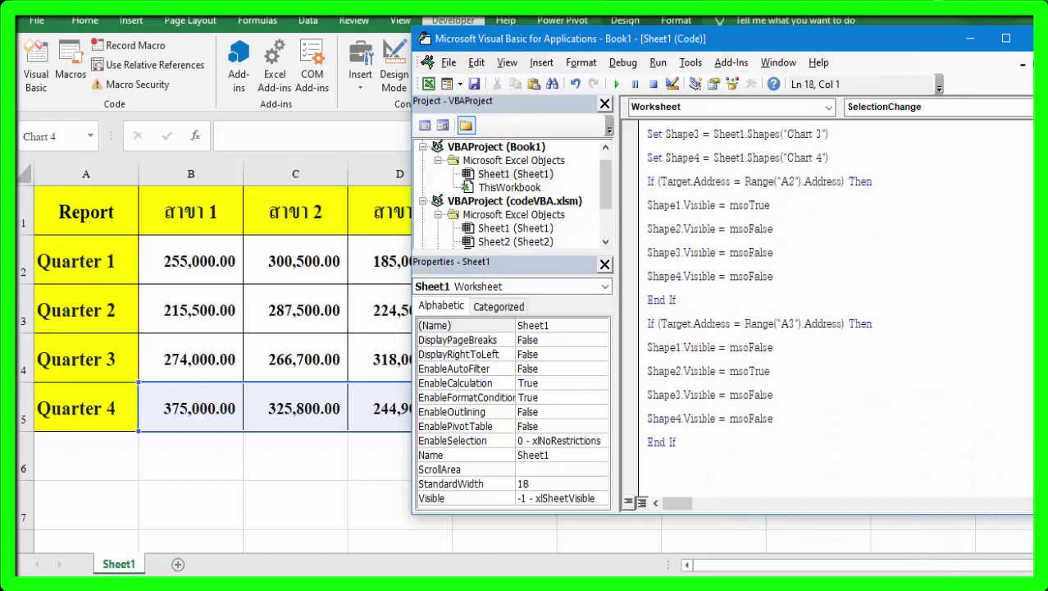
pyautogui.doubleClick(652, 324)
pyautogui.moveTo(666, 339); pyautogui.dragTo(676, 443)
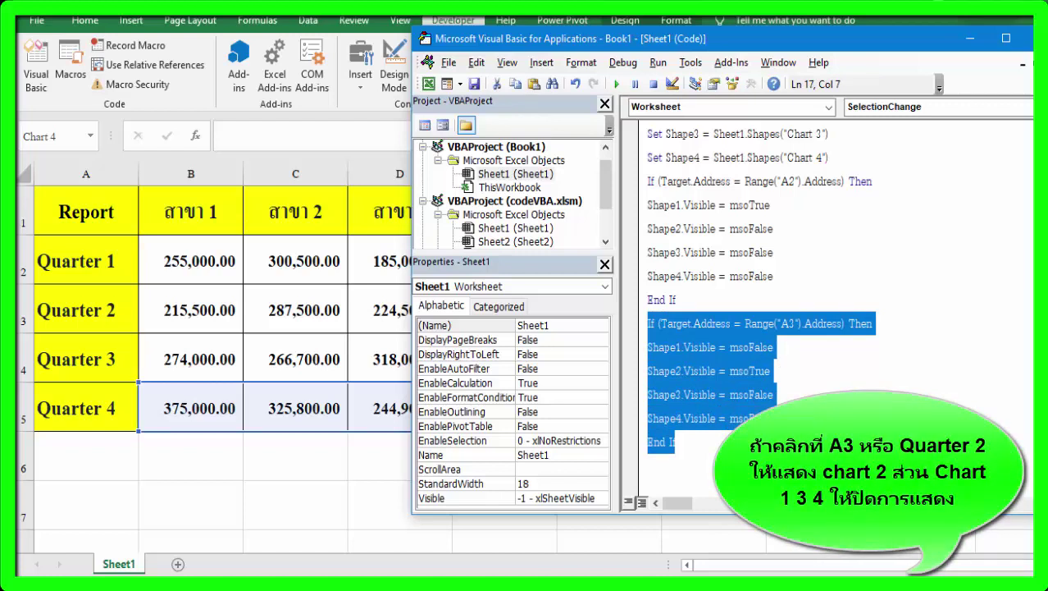
# Add another If block that shows only Shape3 when A4 is selected.
pyautogui.scroll(-1, 820, 312)
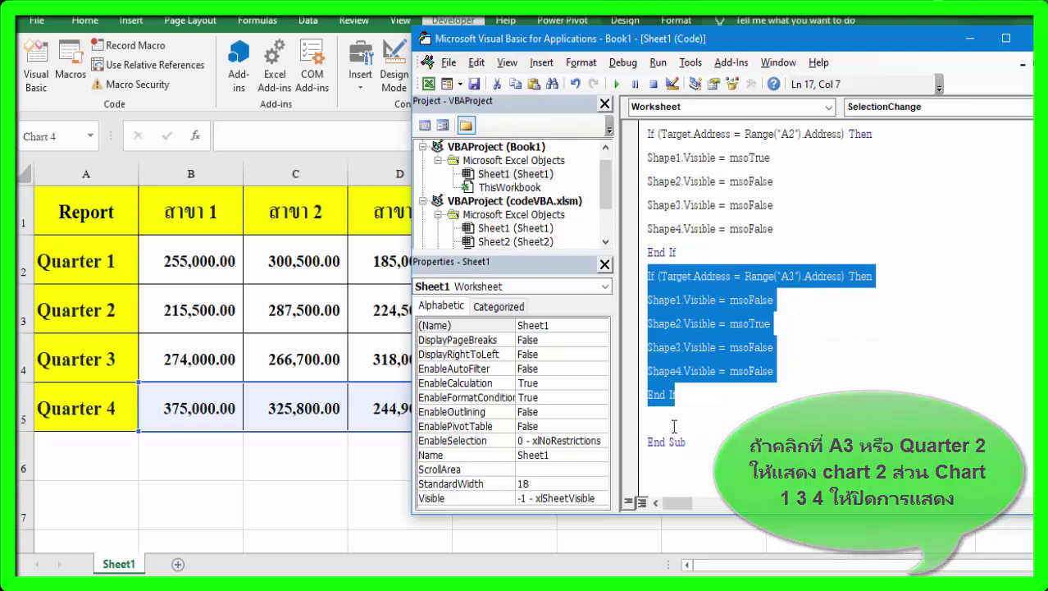
pyautogui.click(670, 418)
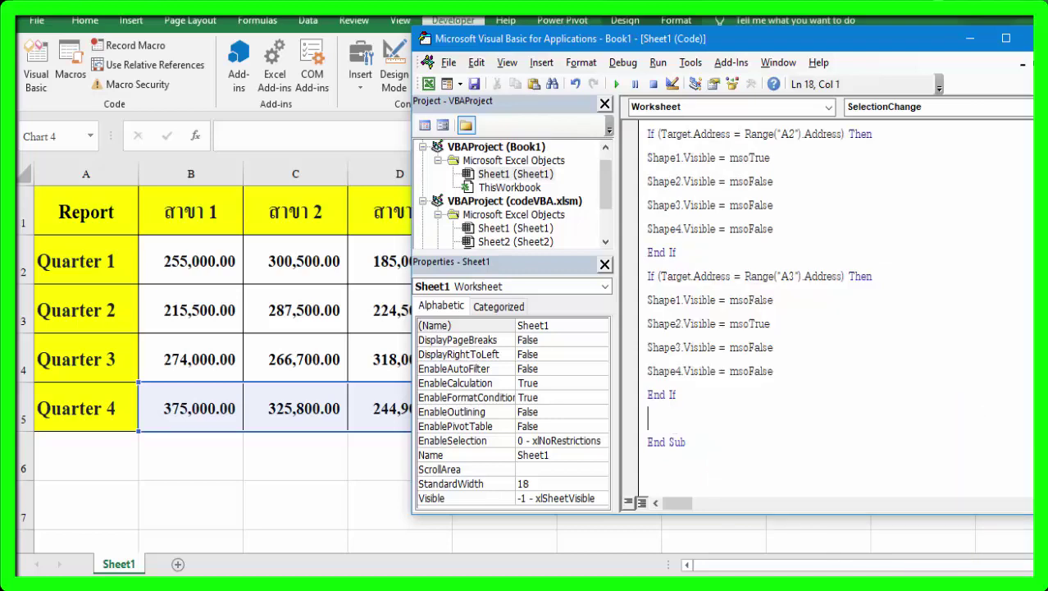
pyautogui.write('If (Target.Address = Range("A4").Address) Then Shape1.Visible = msoFalse Shape2.Visible = msoFalse Shape3.Visible = msoTrue Shape4.Visible = msoFalse End If')
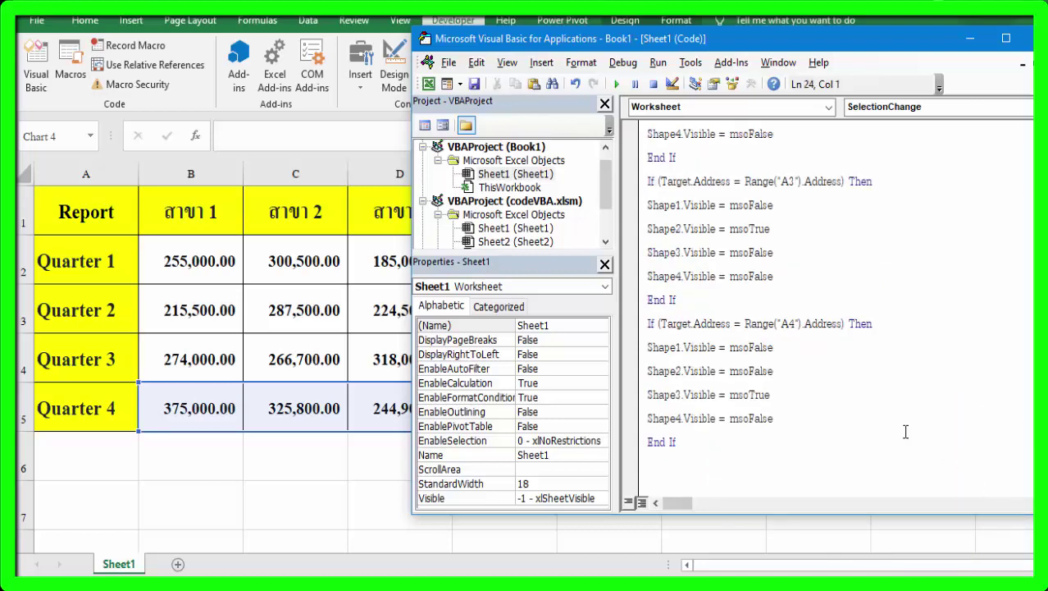
pyautogui.scroll(-2, 905, 431)
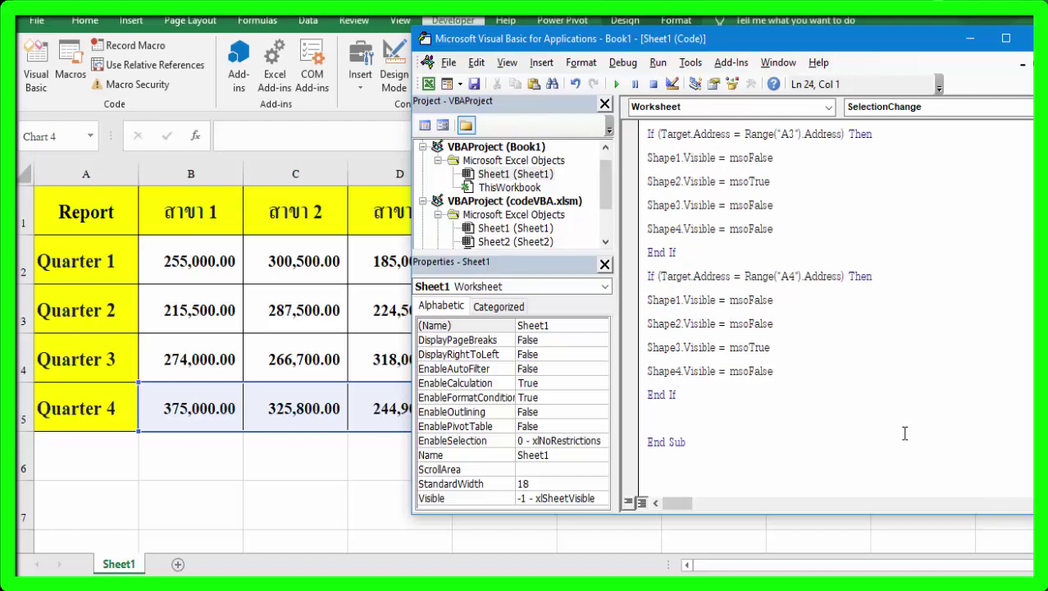
pyautogui.moveTo(693, 395); pyautogui.dragTo(647, 277)
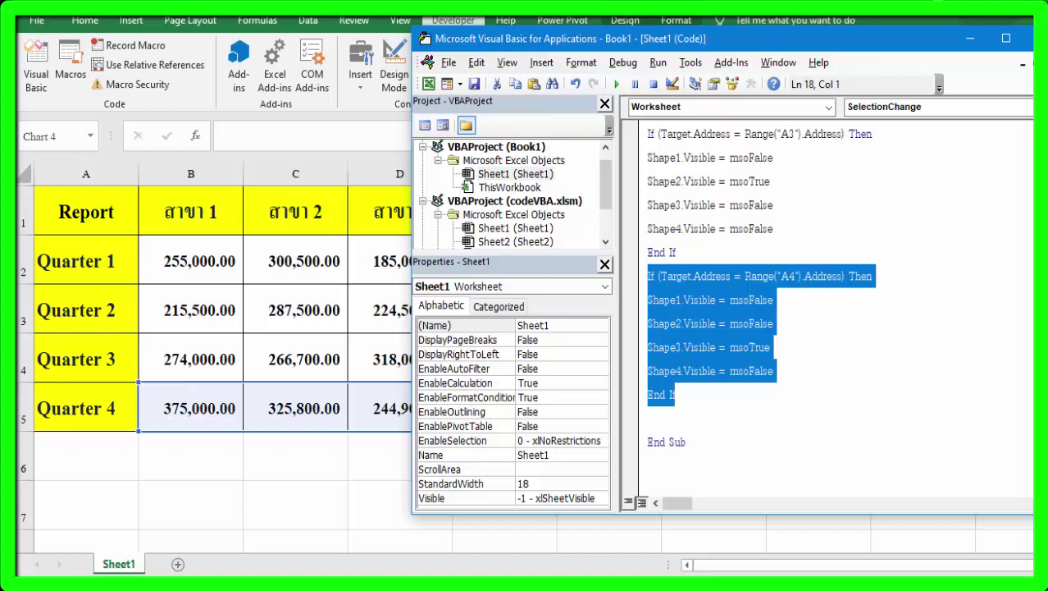
# Paste an If block that shows only Shape4 for Range("A5"), then delete the blank line before End Sub.
pyautogui.click(669, 419)
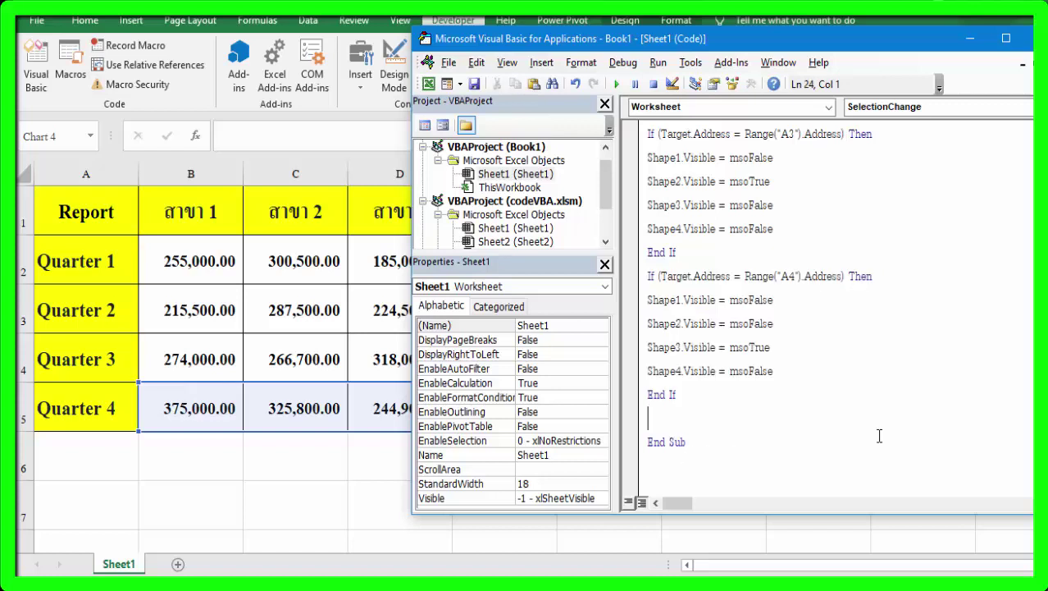
pyautogui.write('If (Target.Address = Range("A5").Address) Then Shape1.Visible = msoFalse Shape2.Visible = msoFalse Shape3.Visible = msoFalse Shape4.Visible = msoTrue End If')
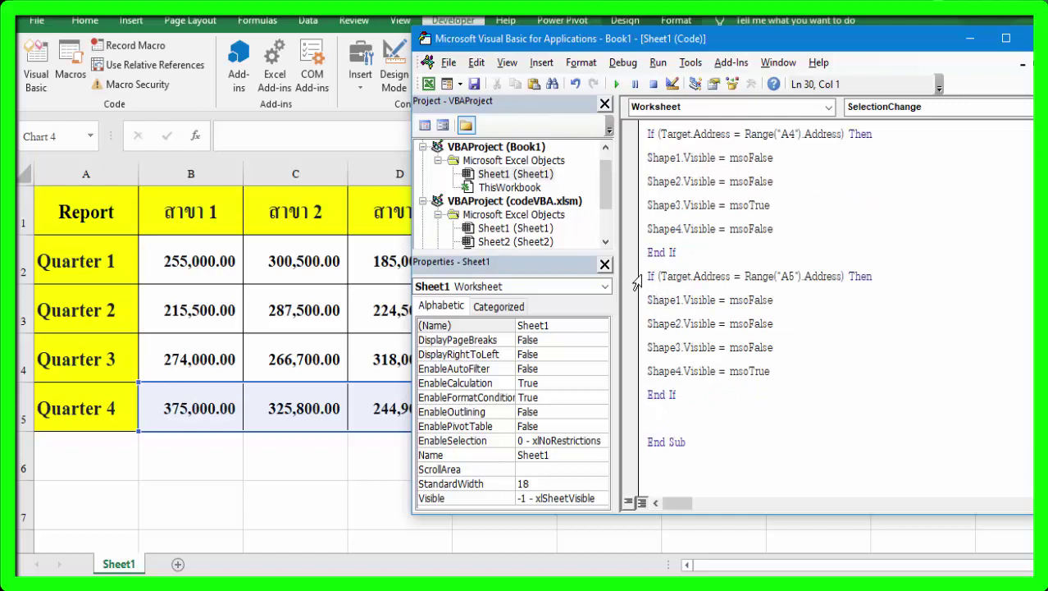
pyautogui.moveTo(640, 277); pyautogui.dragTo(720, 400)
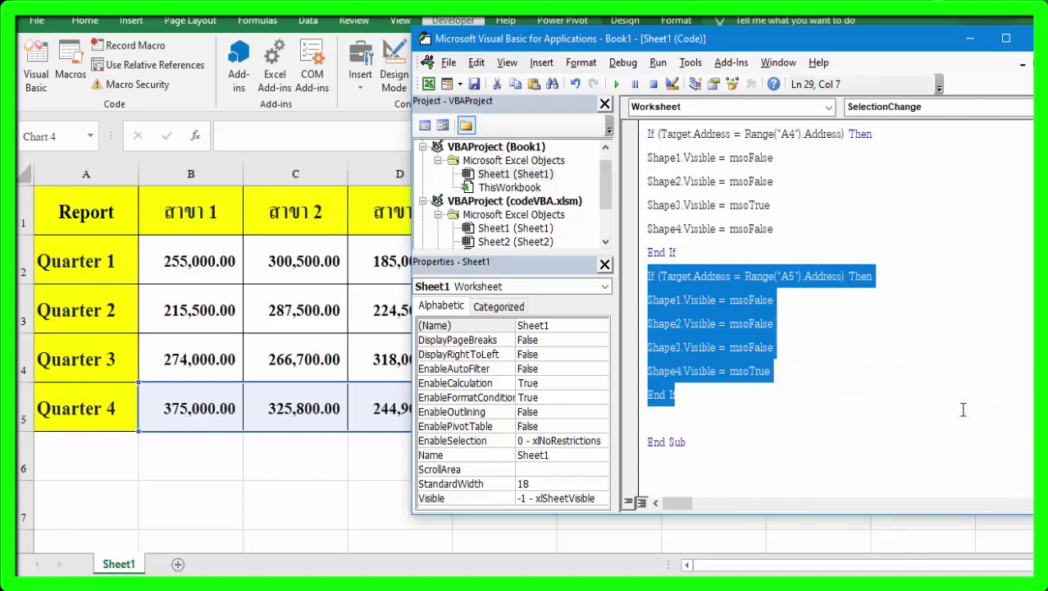
pyautogui.click(661, 419)
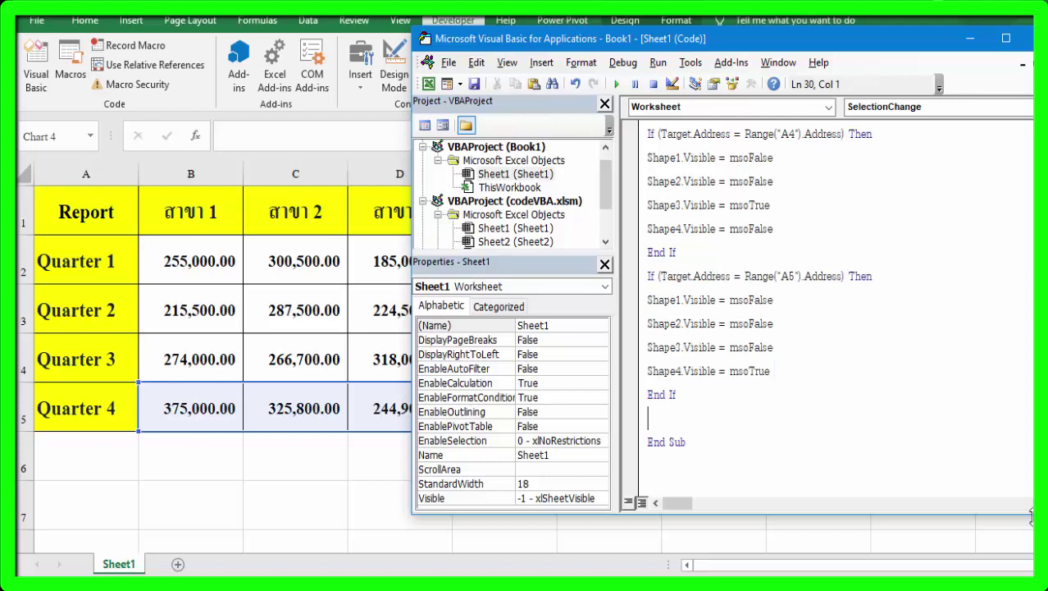
pyautogui.press('Delete')
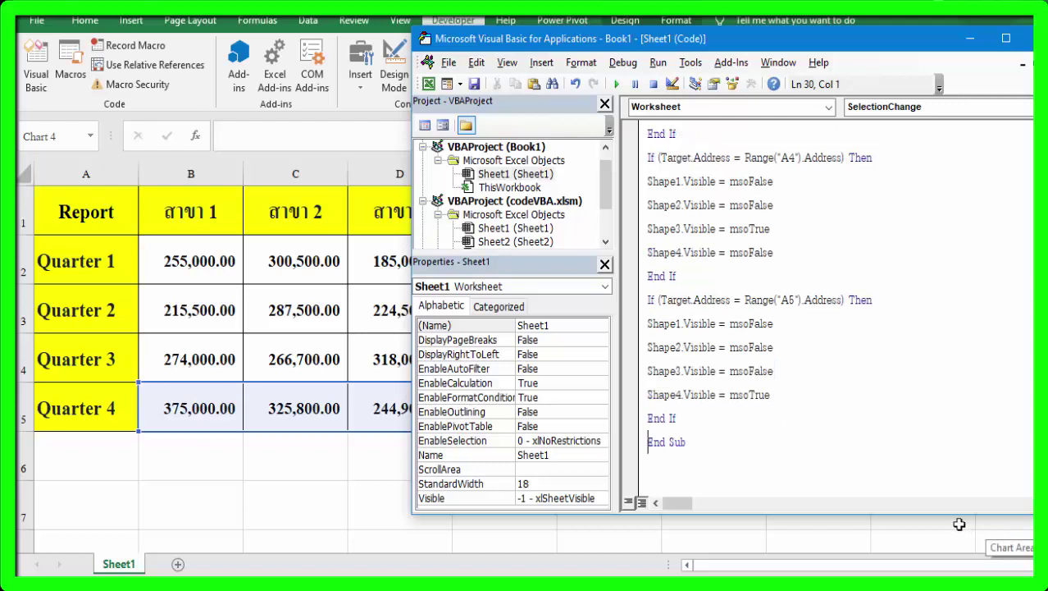
pyautogui.scroll(2, 917, 445)
pyautogui.scroll(3, 918, 445)
pyautogui.scroll(1, 920, 445)
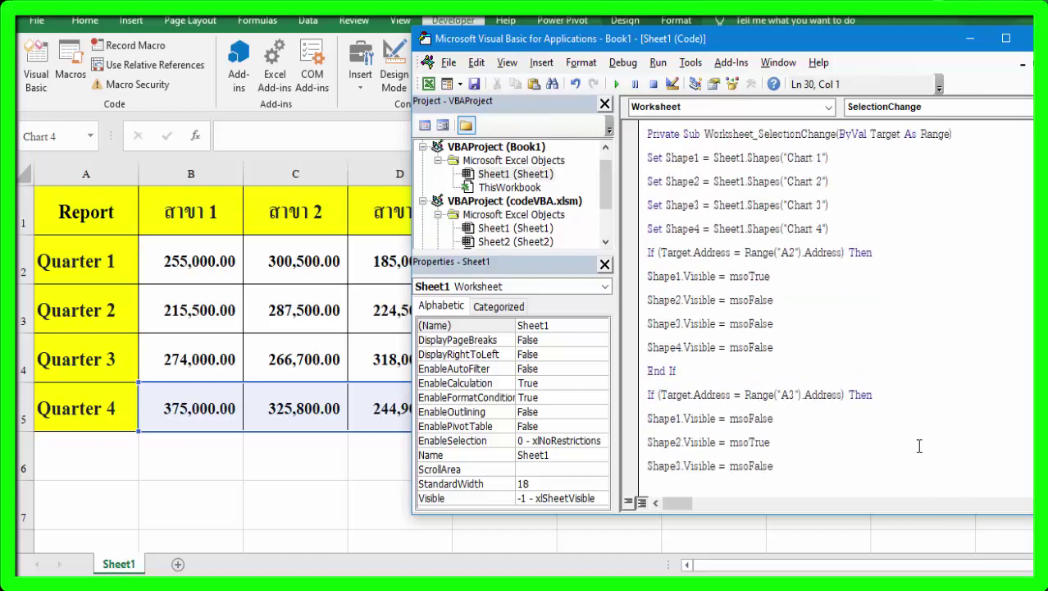
# Create a new empty macro named runreport, which adds Module1.
pyautogui.click(617, 85)
pyautogui.write('ru')
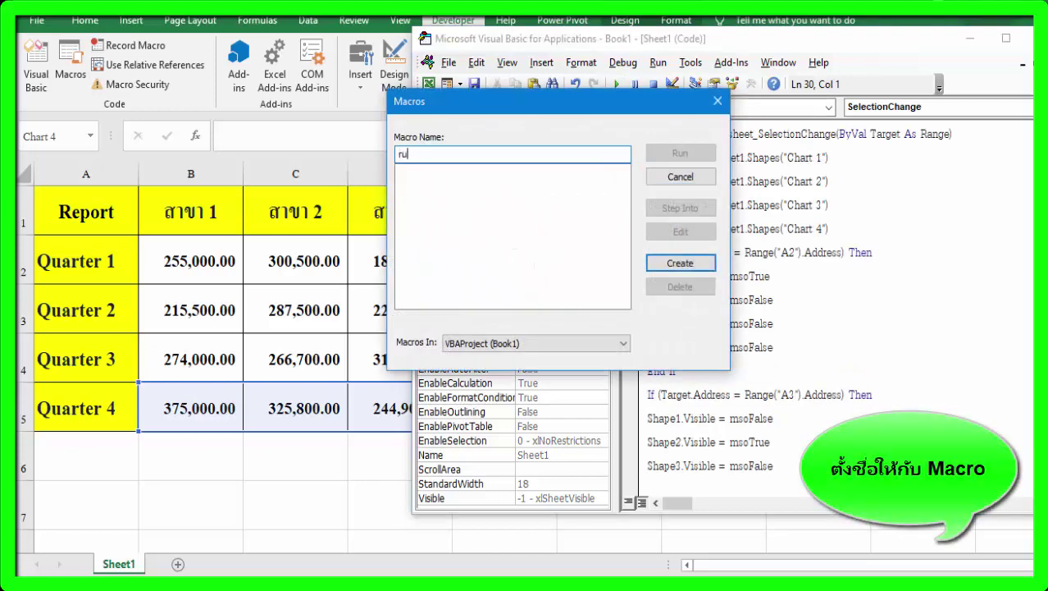
pyautogui.write('nreport')
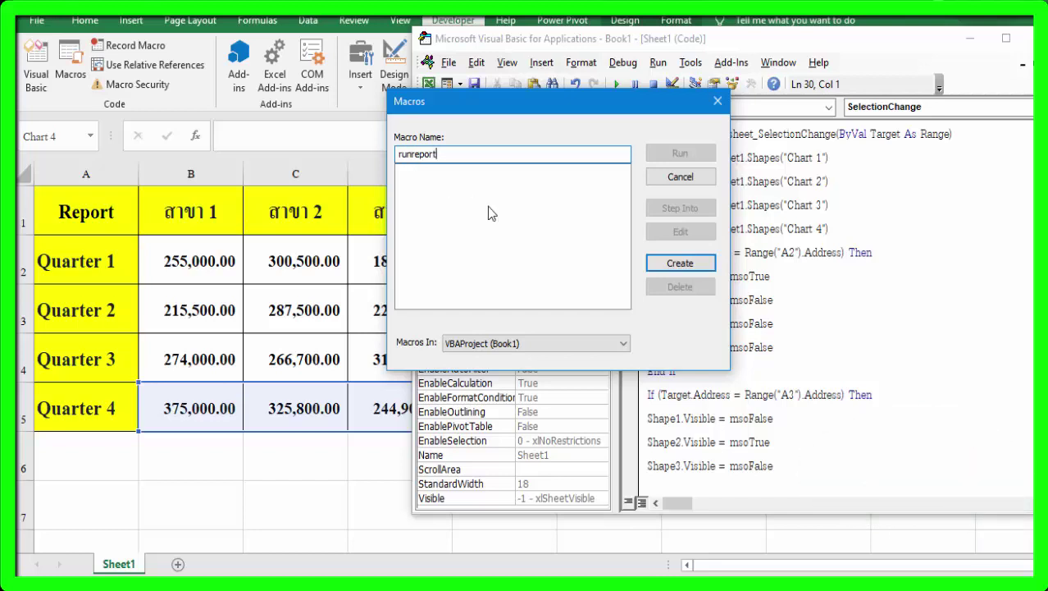
pyautogui.click(697, 263)
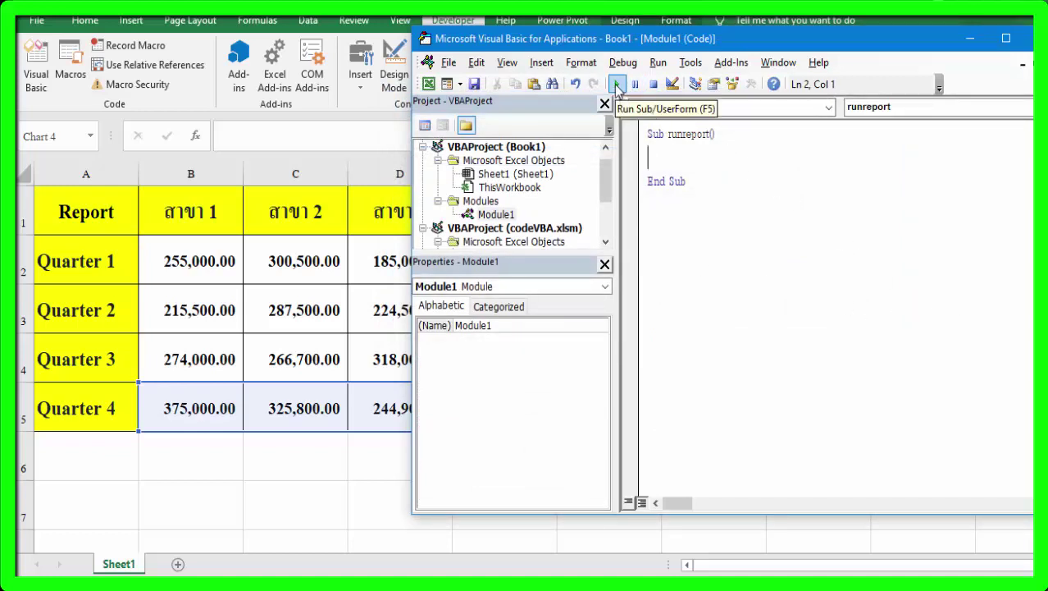
# Return to the Sheet1 code and run the runreport macro.
pyautogui.doubleClick(529, 179)
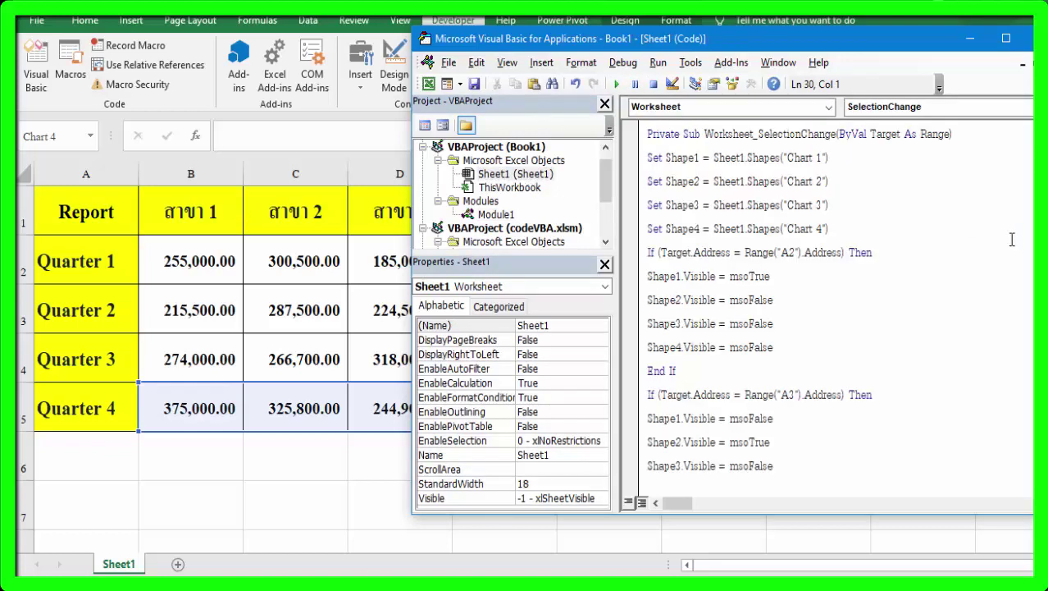
pyautogui.click(616, 84)
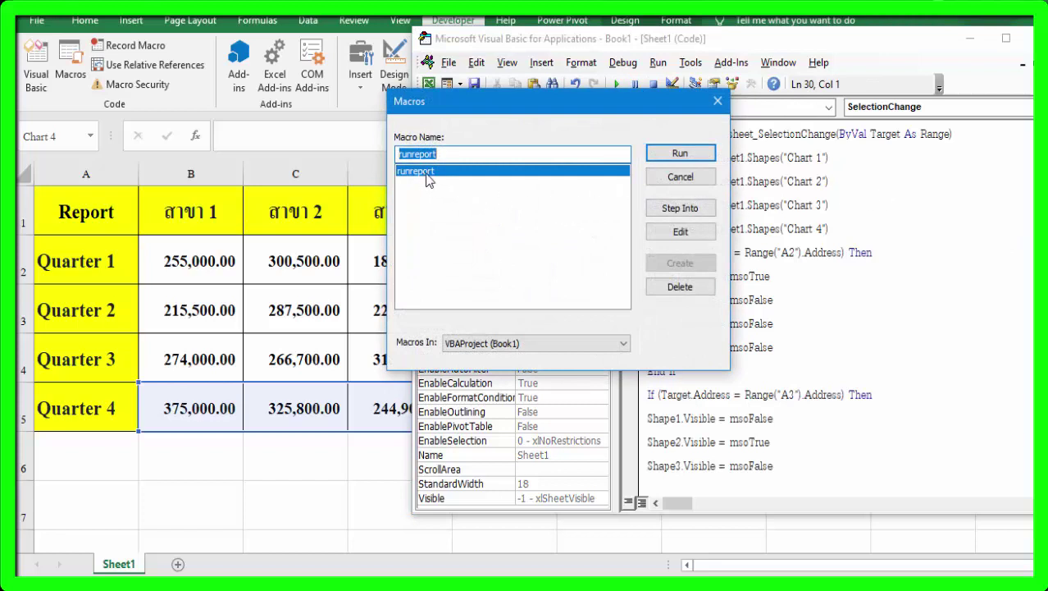
pyautogui.click(674, 153)
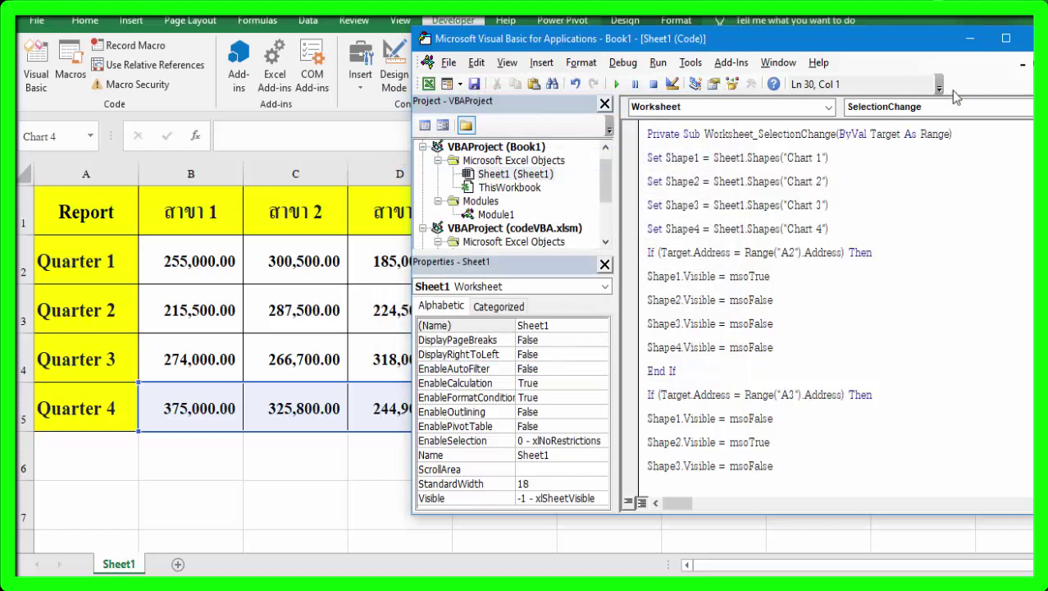
# Minimize the VBA editor and select A2–A5 in turn, checking the pie switches through QUARTER1–QUARTER4.
pyautogui.click(970, 39)
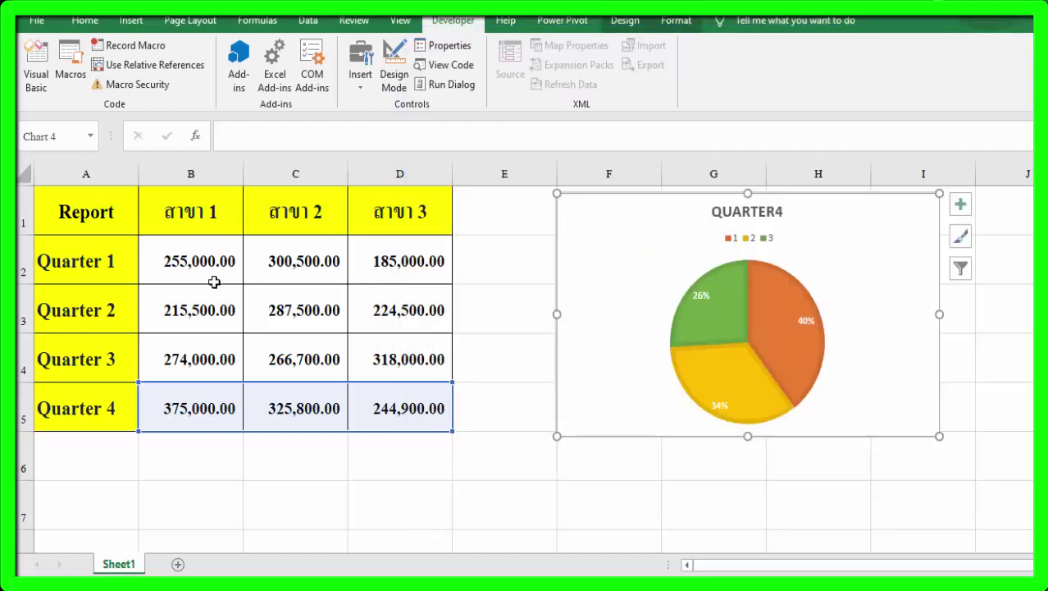
pyautogui.click(109, 263)
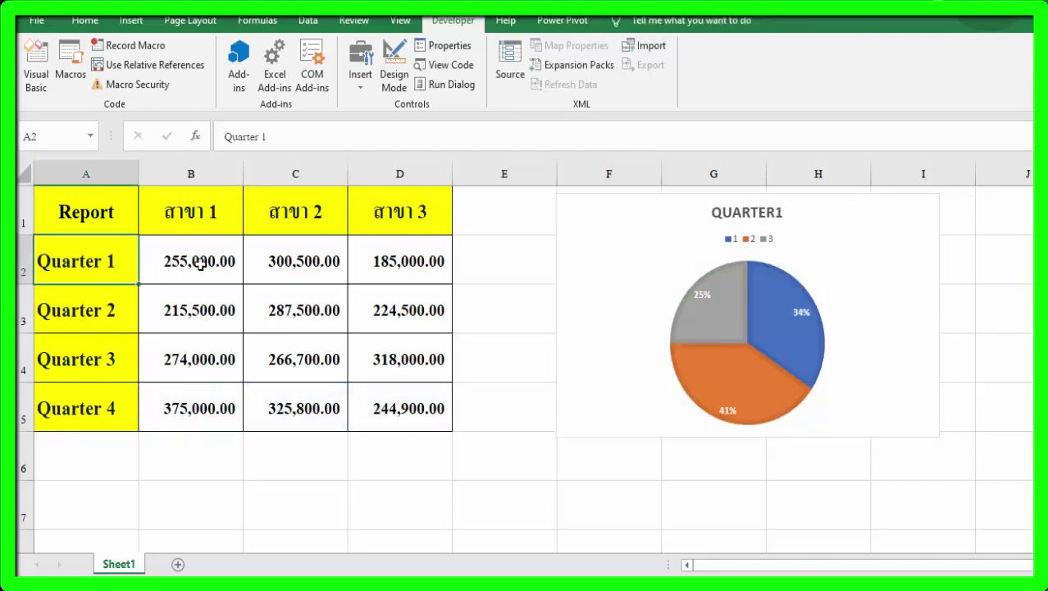
pyautogui.click(106, 315)
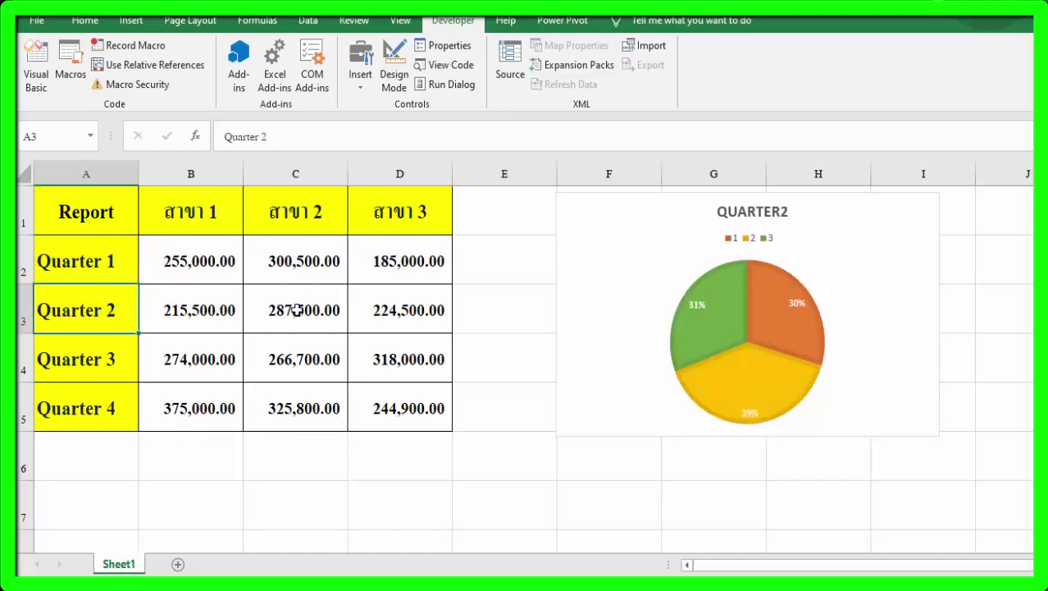
pyautogui.click(119, 356)
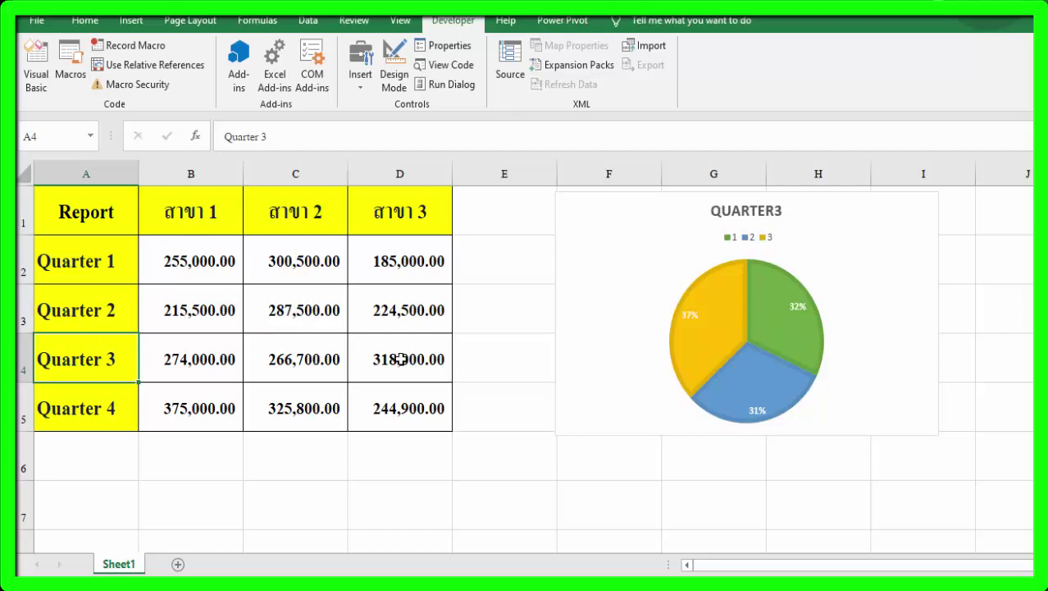
pyautogui.click(105, 414)
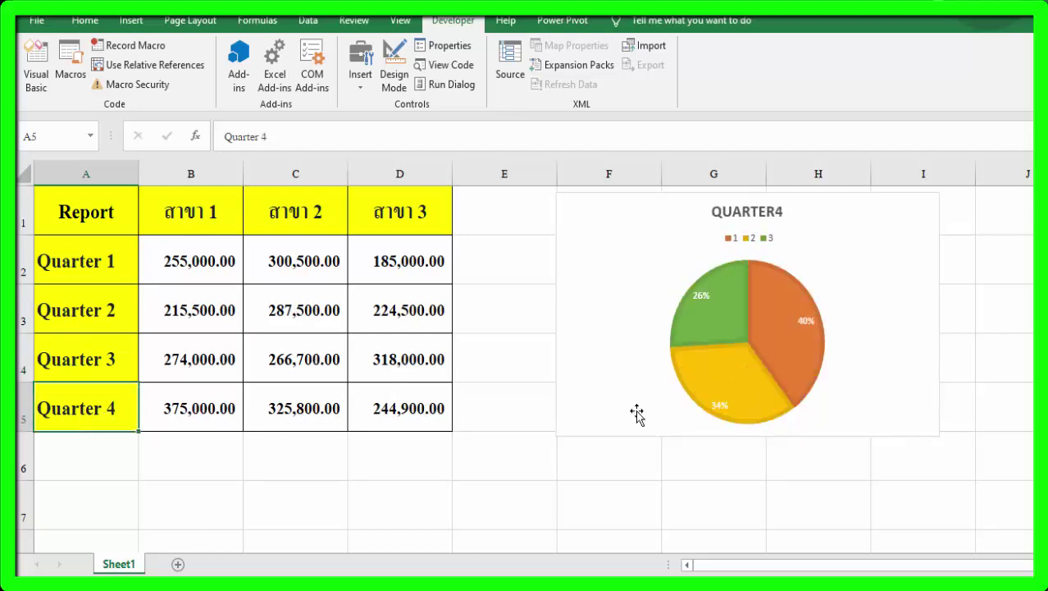